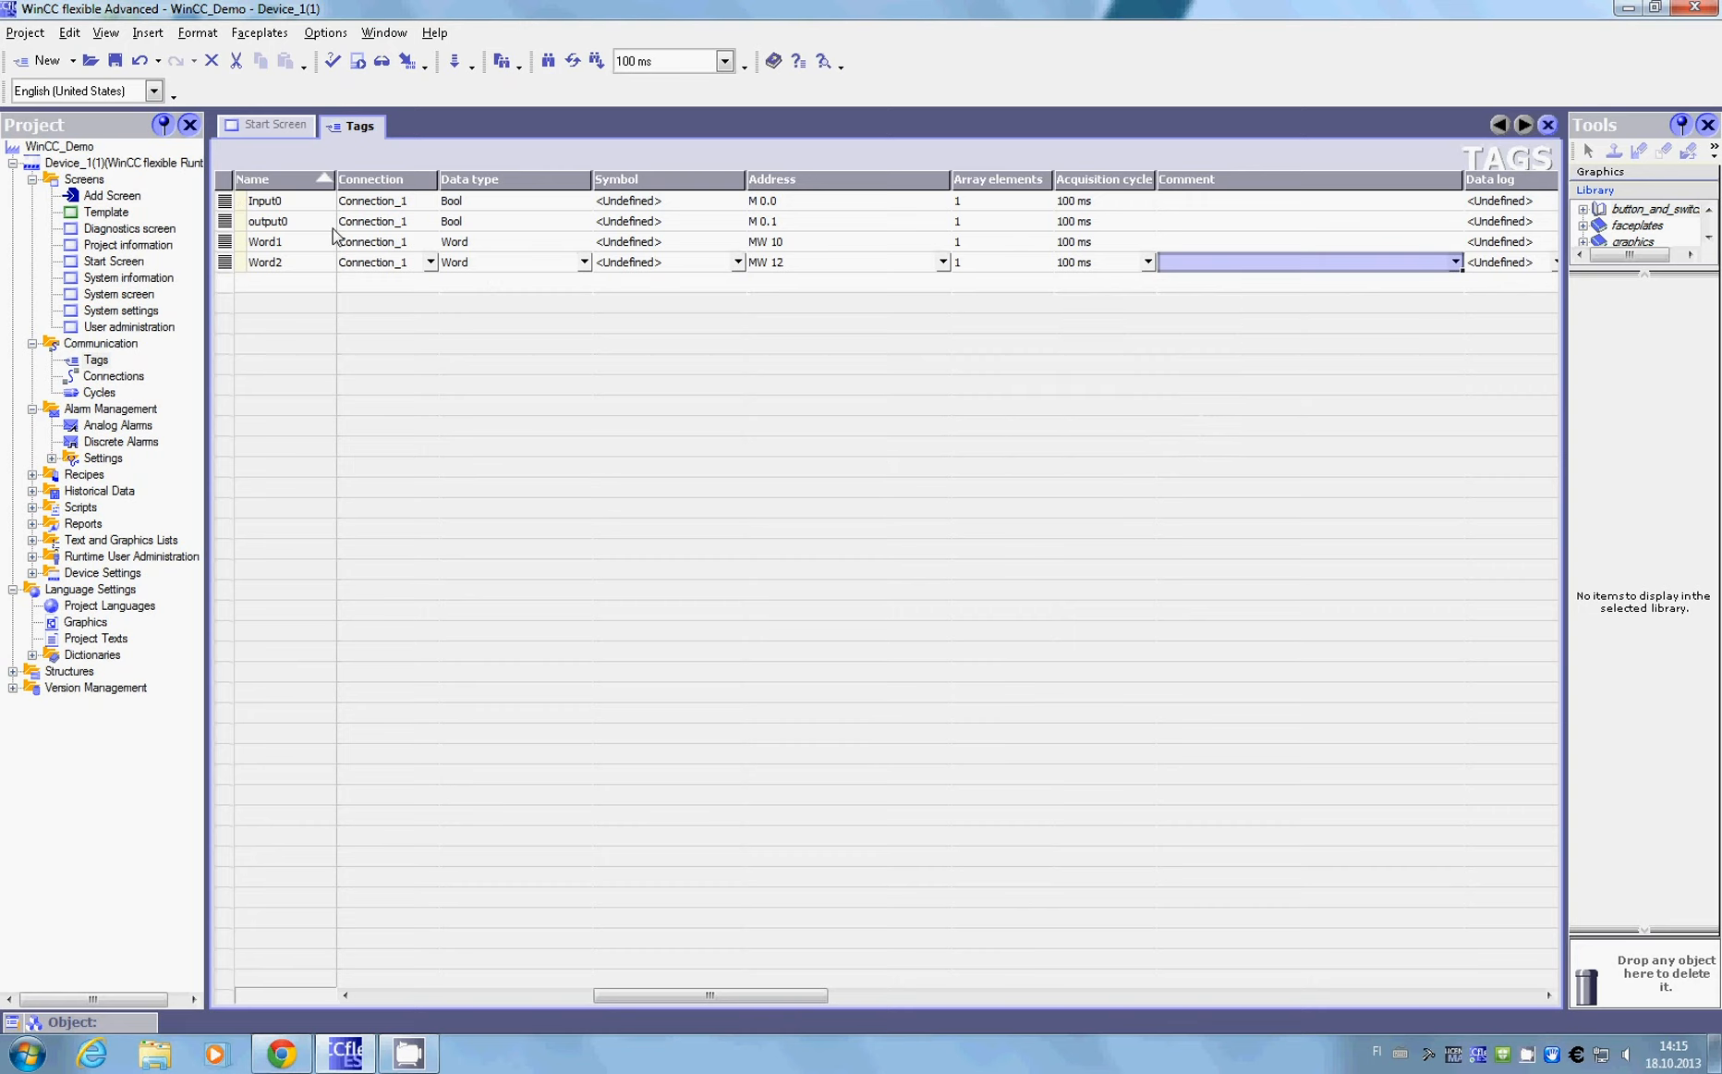
Step: Rename the output0 tag to Output0 and close the Tags editor
{"action": "left_click", "coordinate": [258, 223]}
{"action": "left_click", "coordinate": [256, 225]}
{"action": "left_click", "coordinate": [256, 225]}
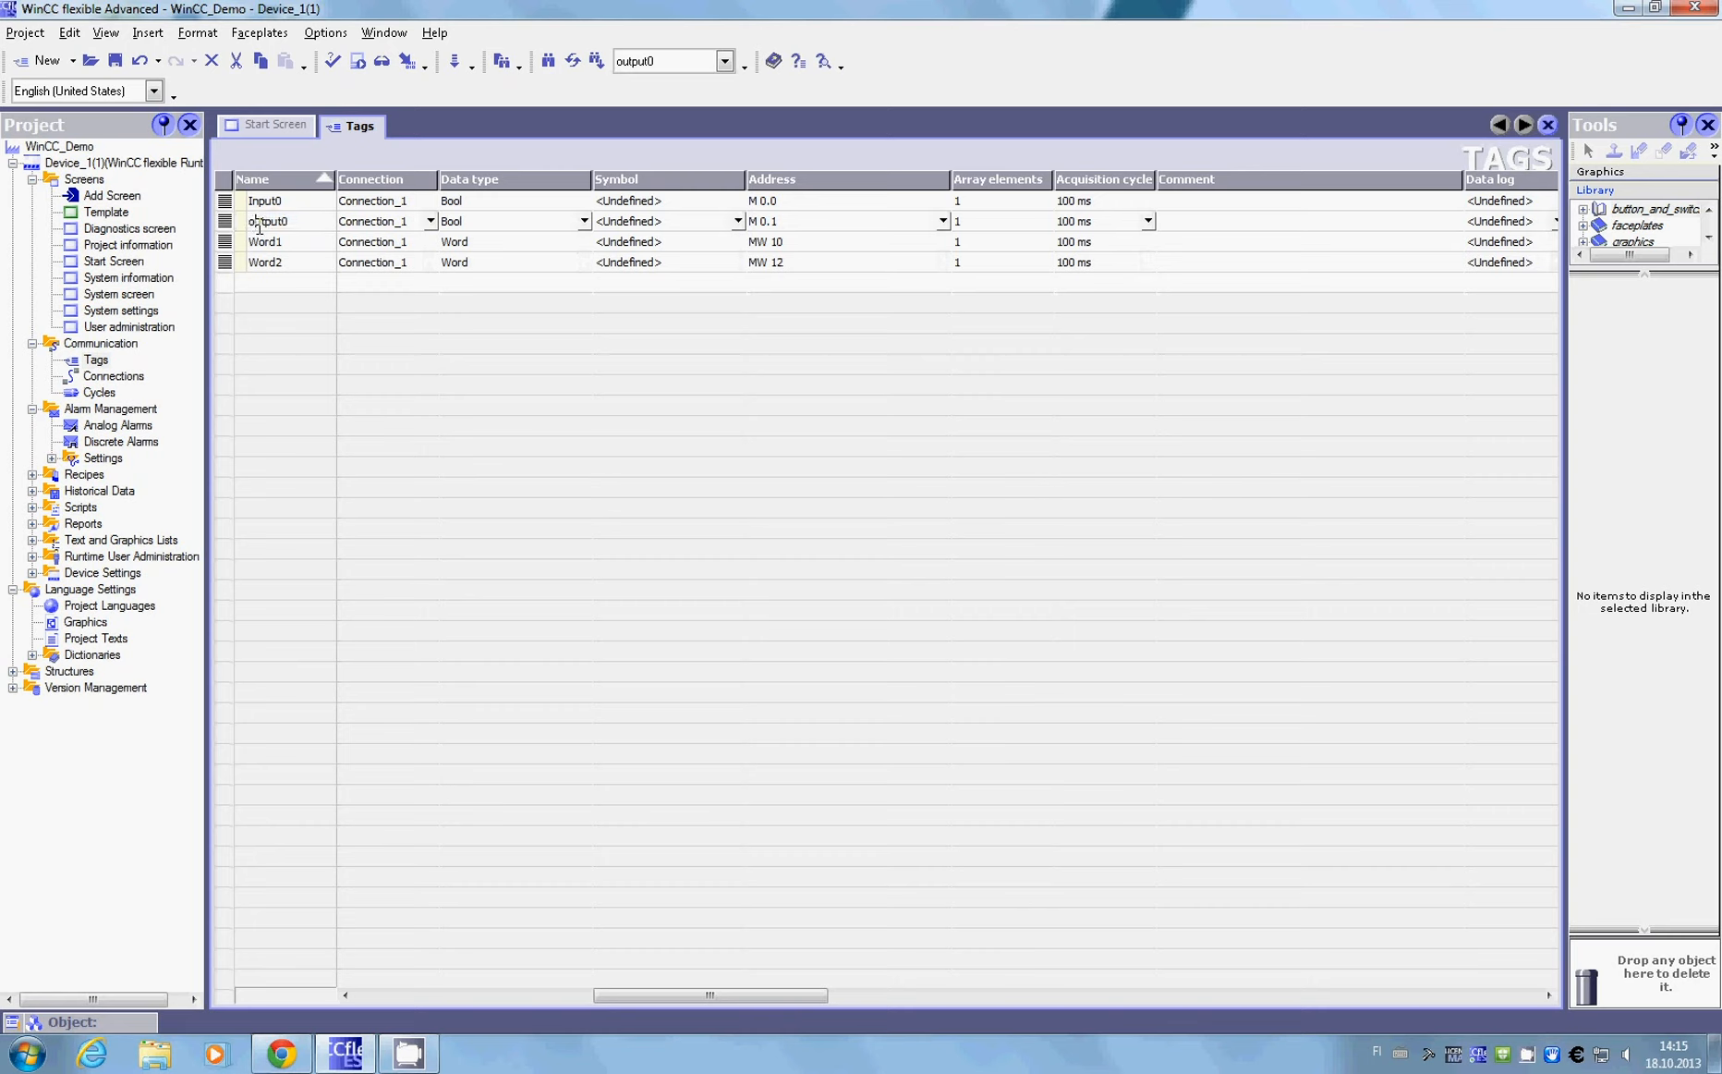
{"action": "key", "text": "BackSpace"}
{"action": "type", "text": "O"}
{"action": "left_click", "coordinate": [1549, 125]}
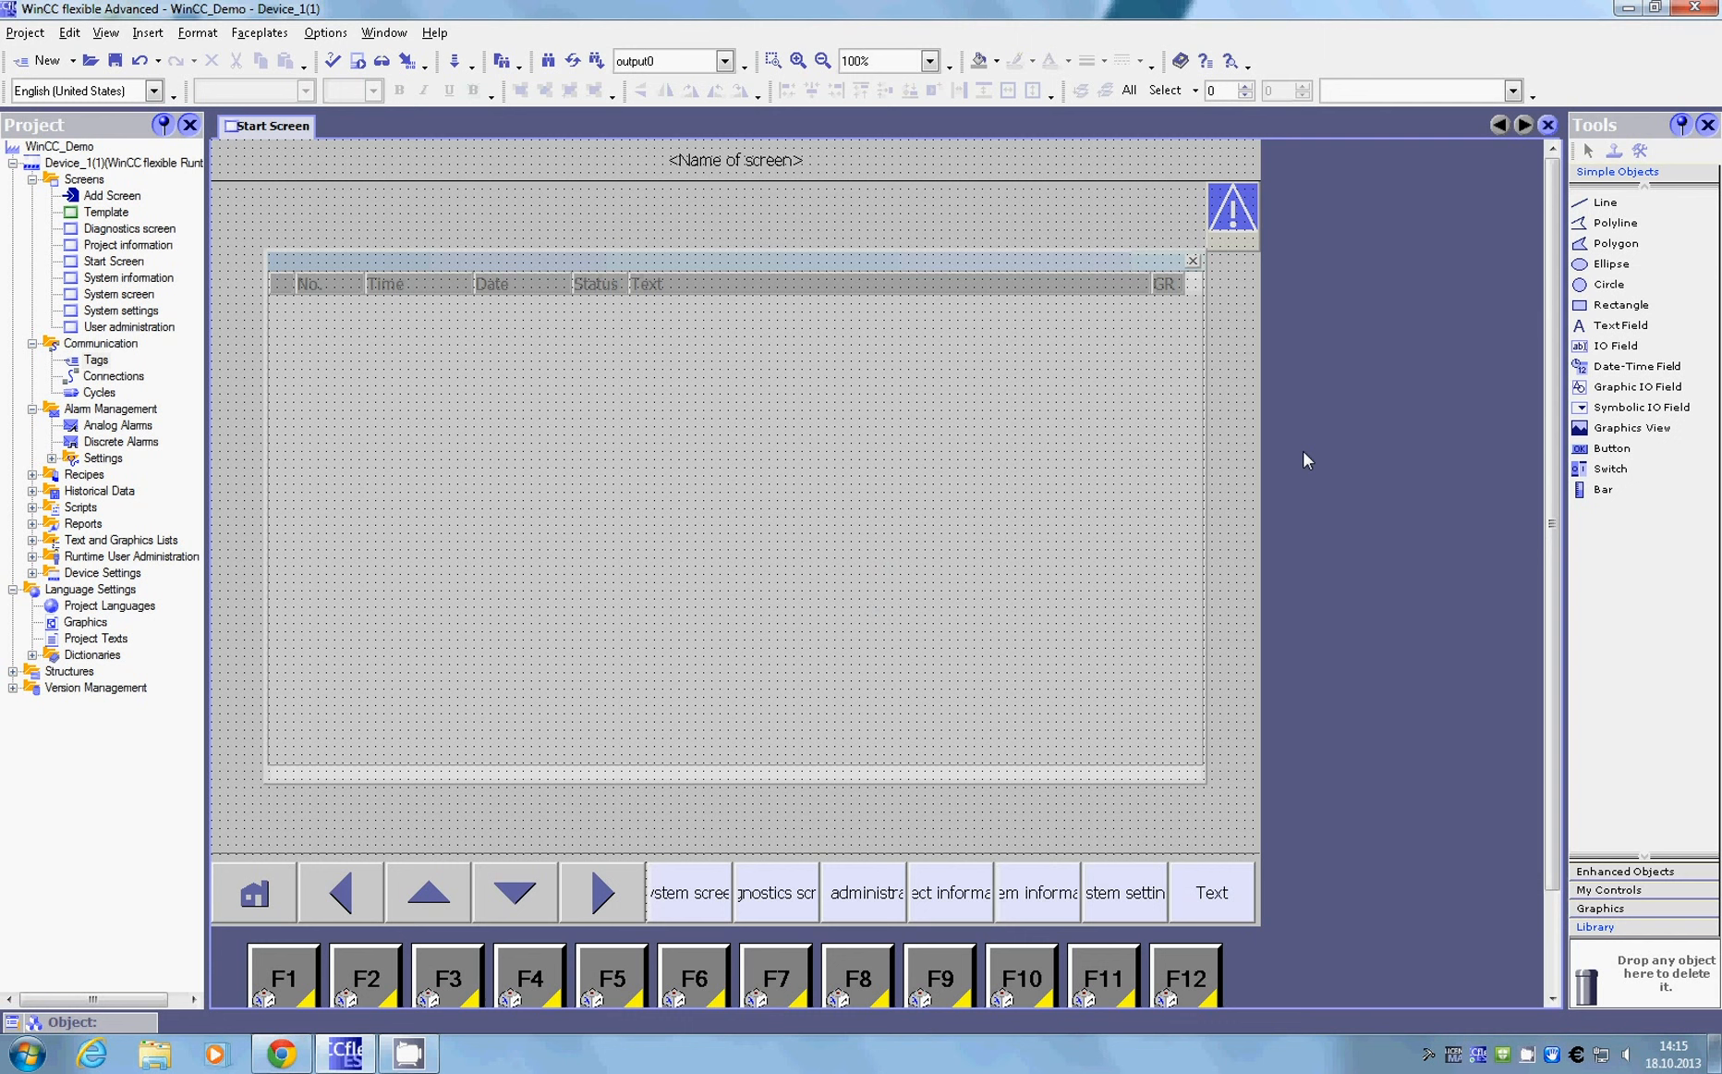
Step: Draw a circle on the Start Screen and a roughly square button directly below it
{"action": "left_click", "coordinate": [1610, 285]}
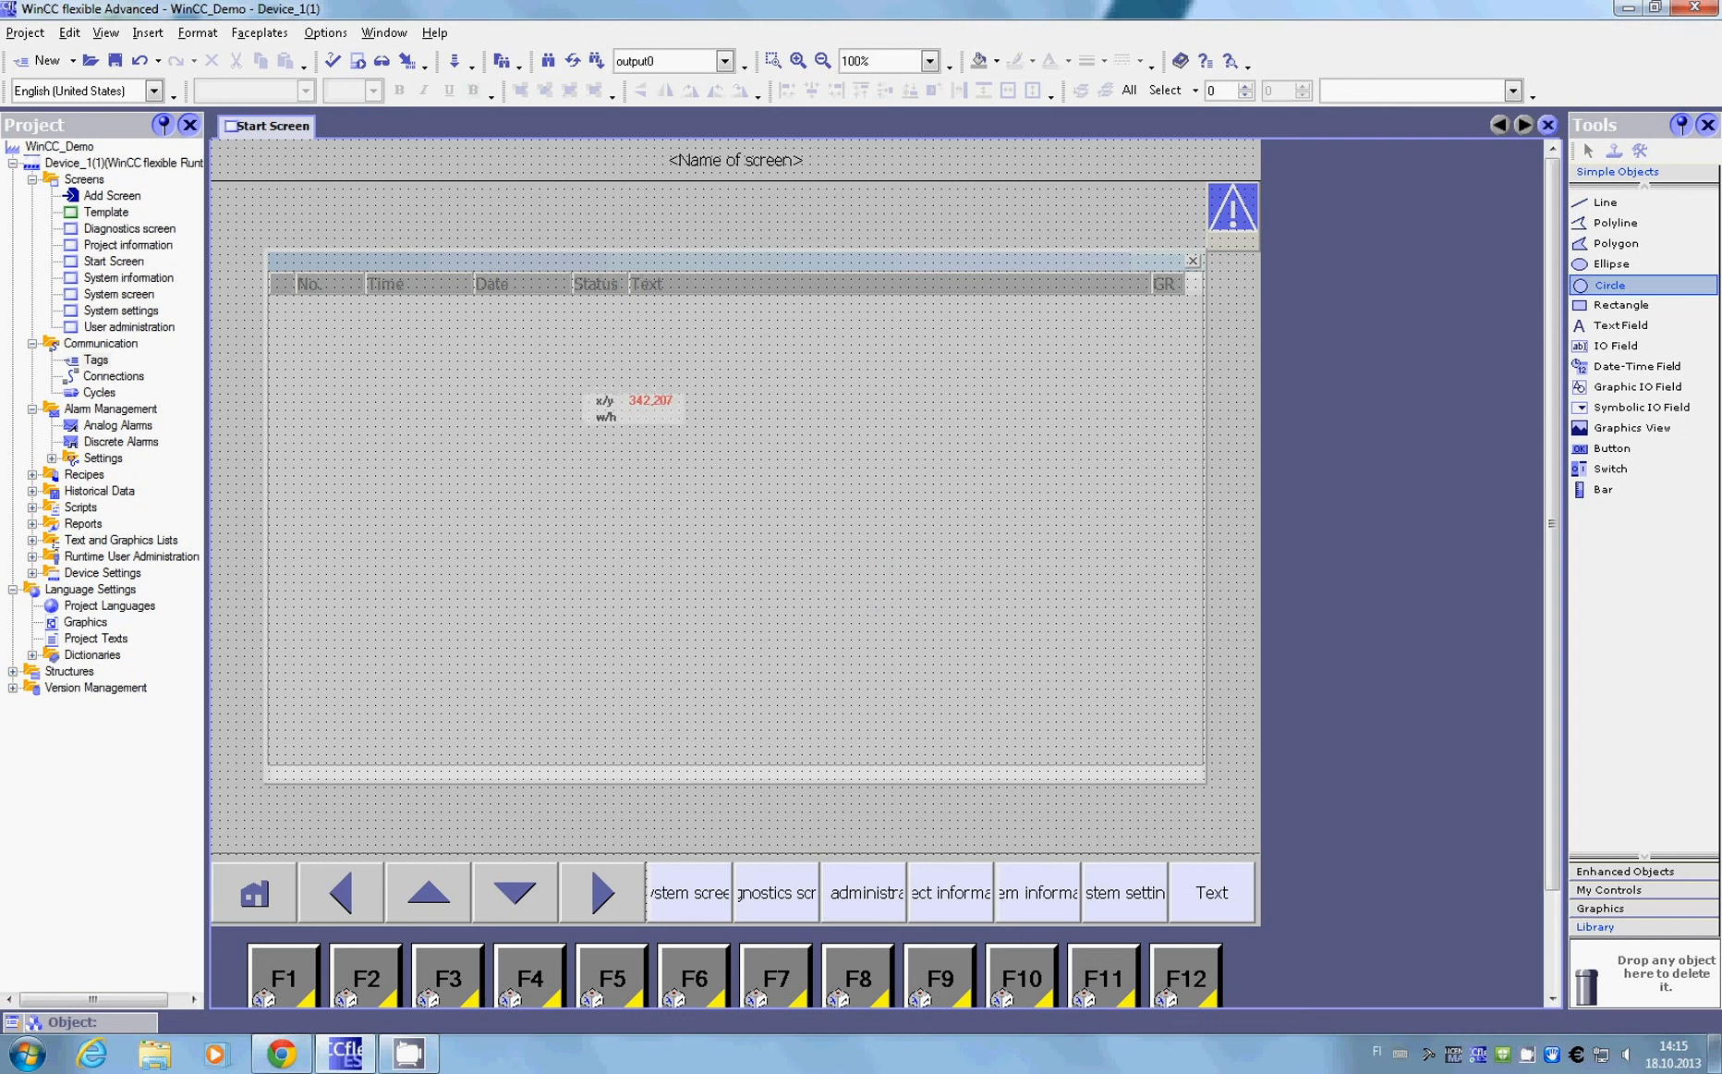
{"action": "left_click_drag", "start_coordinate": [564, 385], "coordinate": [603, 506]}
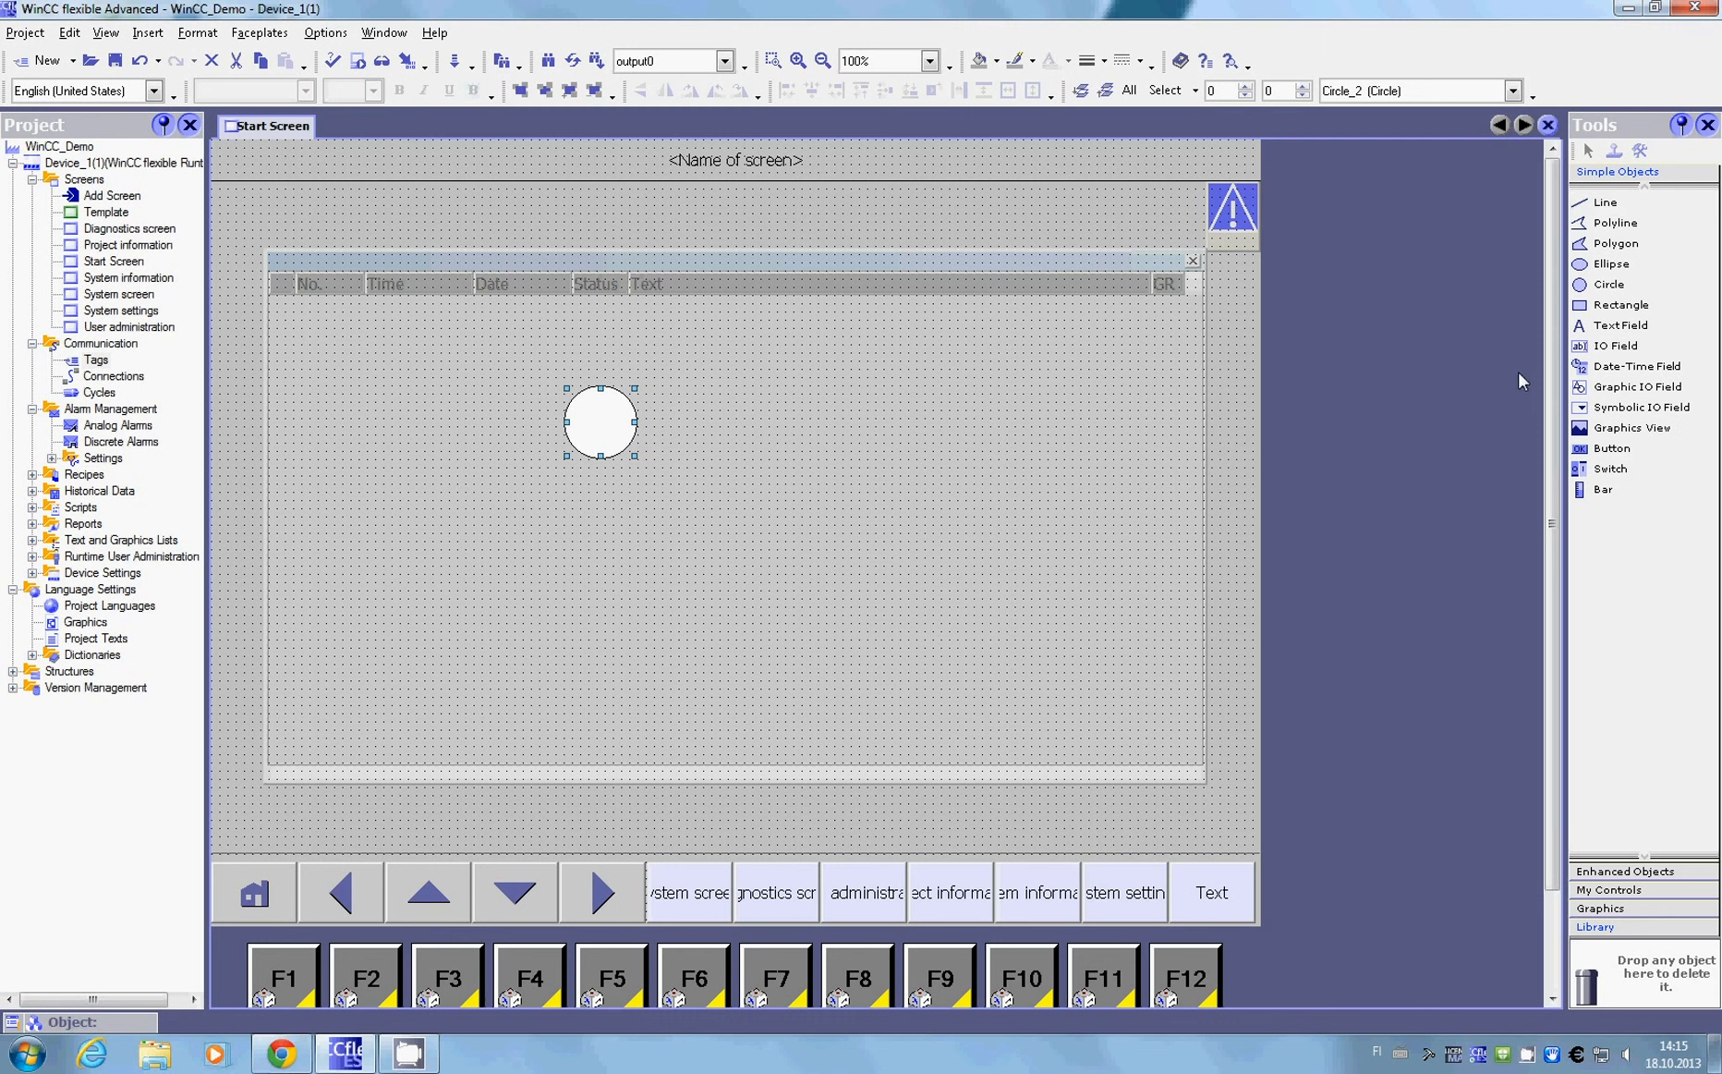
{"action": "left_click", "coordinate": [1633, 452]}
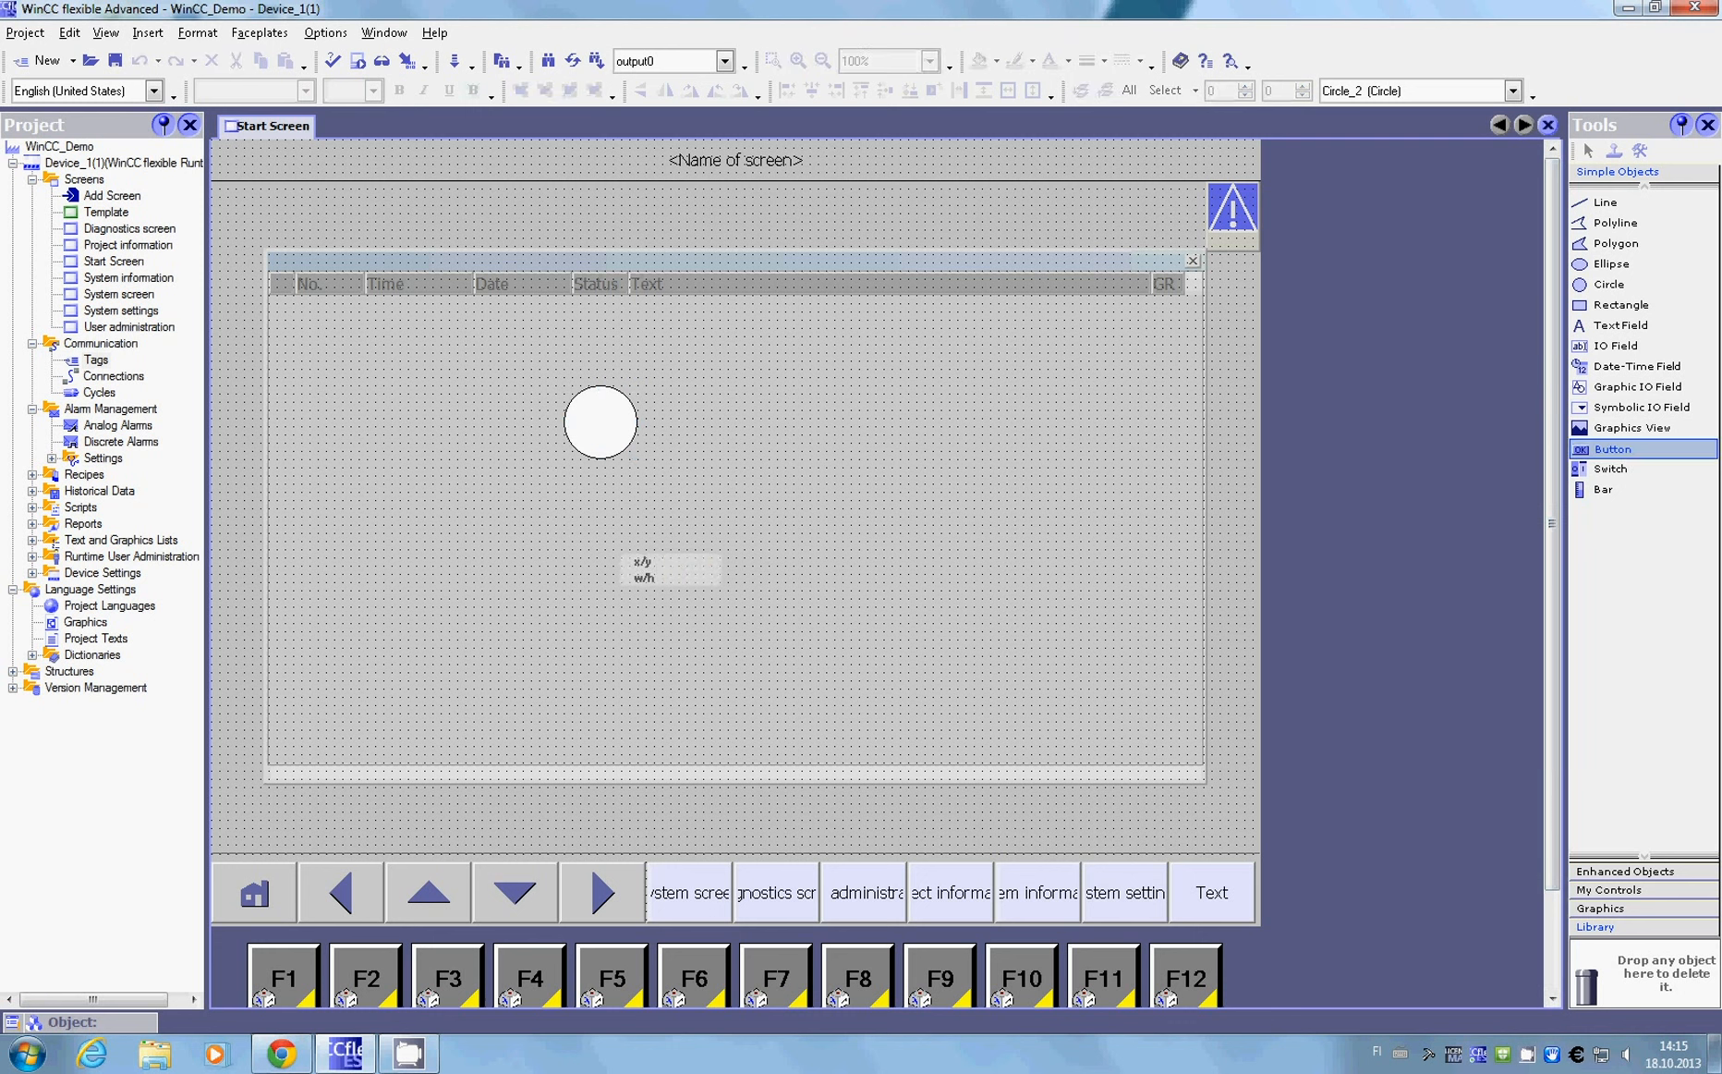
{"action": "mouse_move", "coordinate": [572, 508]}
{"action": "left_mouse_down"}
{"action": "mouse_move", "coordinate": [670, 592]}
{"action": "mouse_move", "coordinate": [624, 549]}
{"action": "mouse_move", "coordinate": [612, 560]}
{"action": "left_mouse_up"}
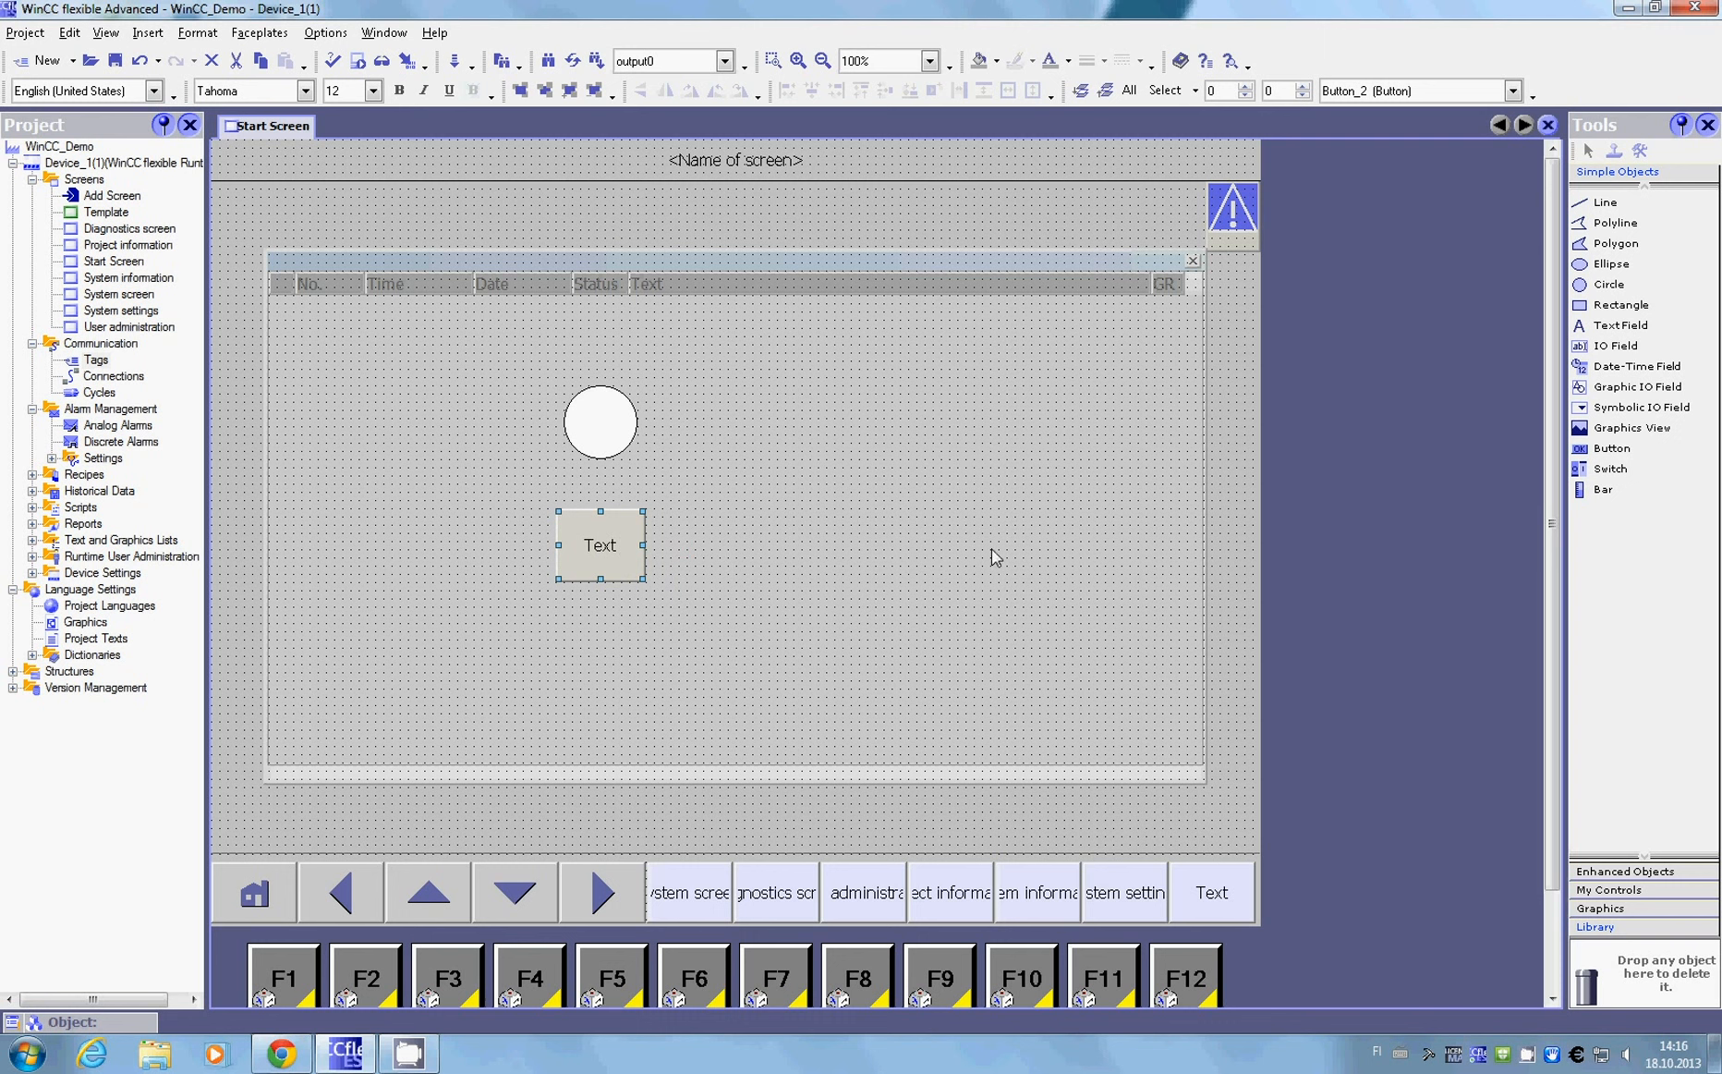
{"action": "left_click", "coordinate": [1681, 580]}
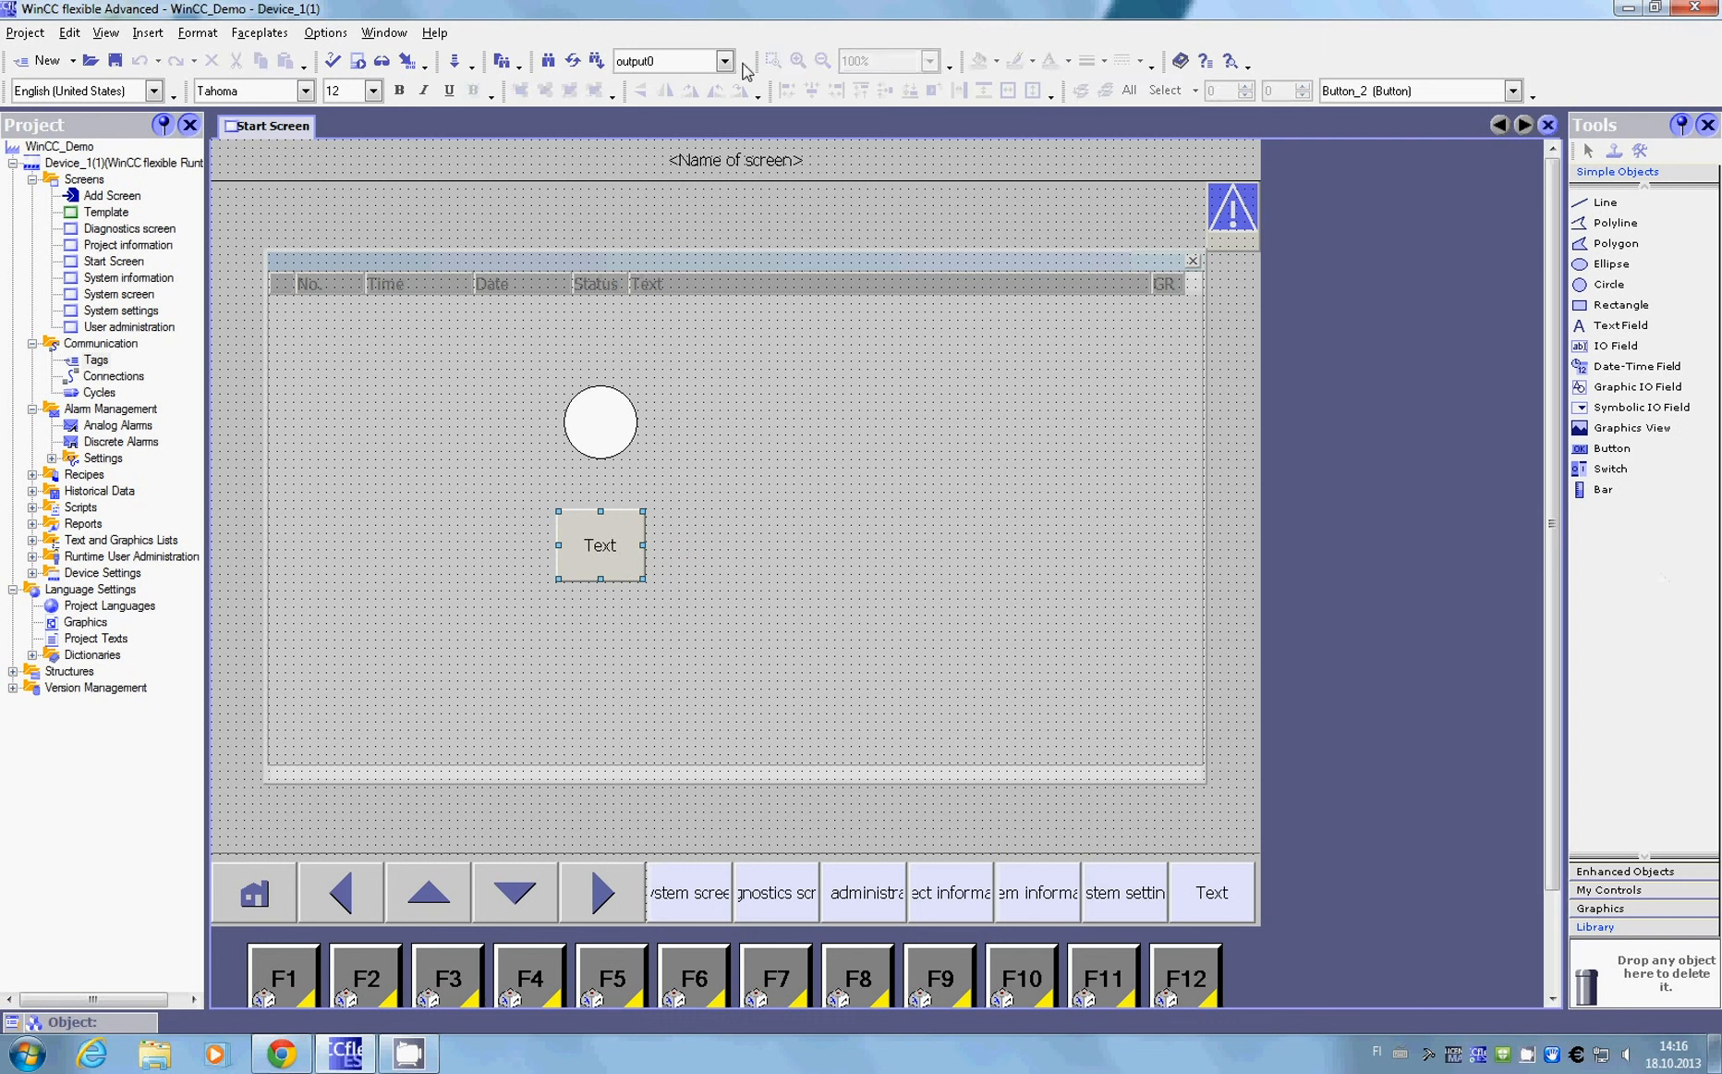
{"action": "left_click", "coordinate": [97, 35]}
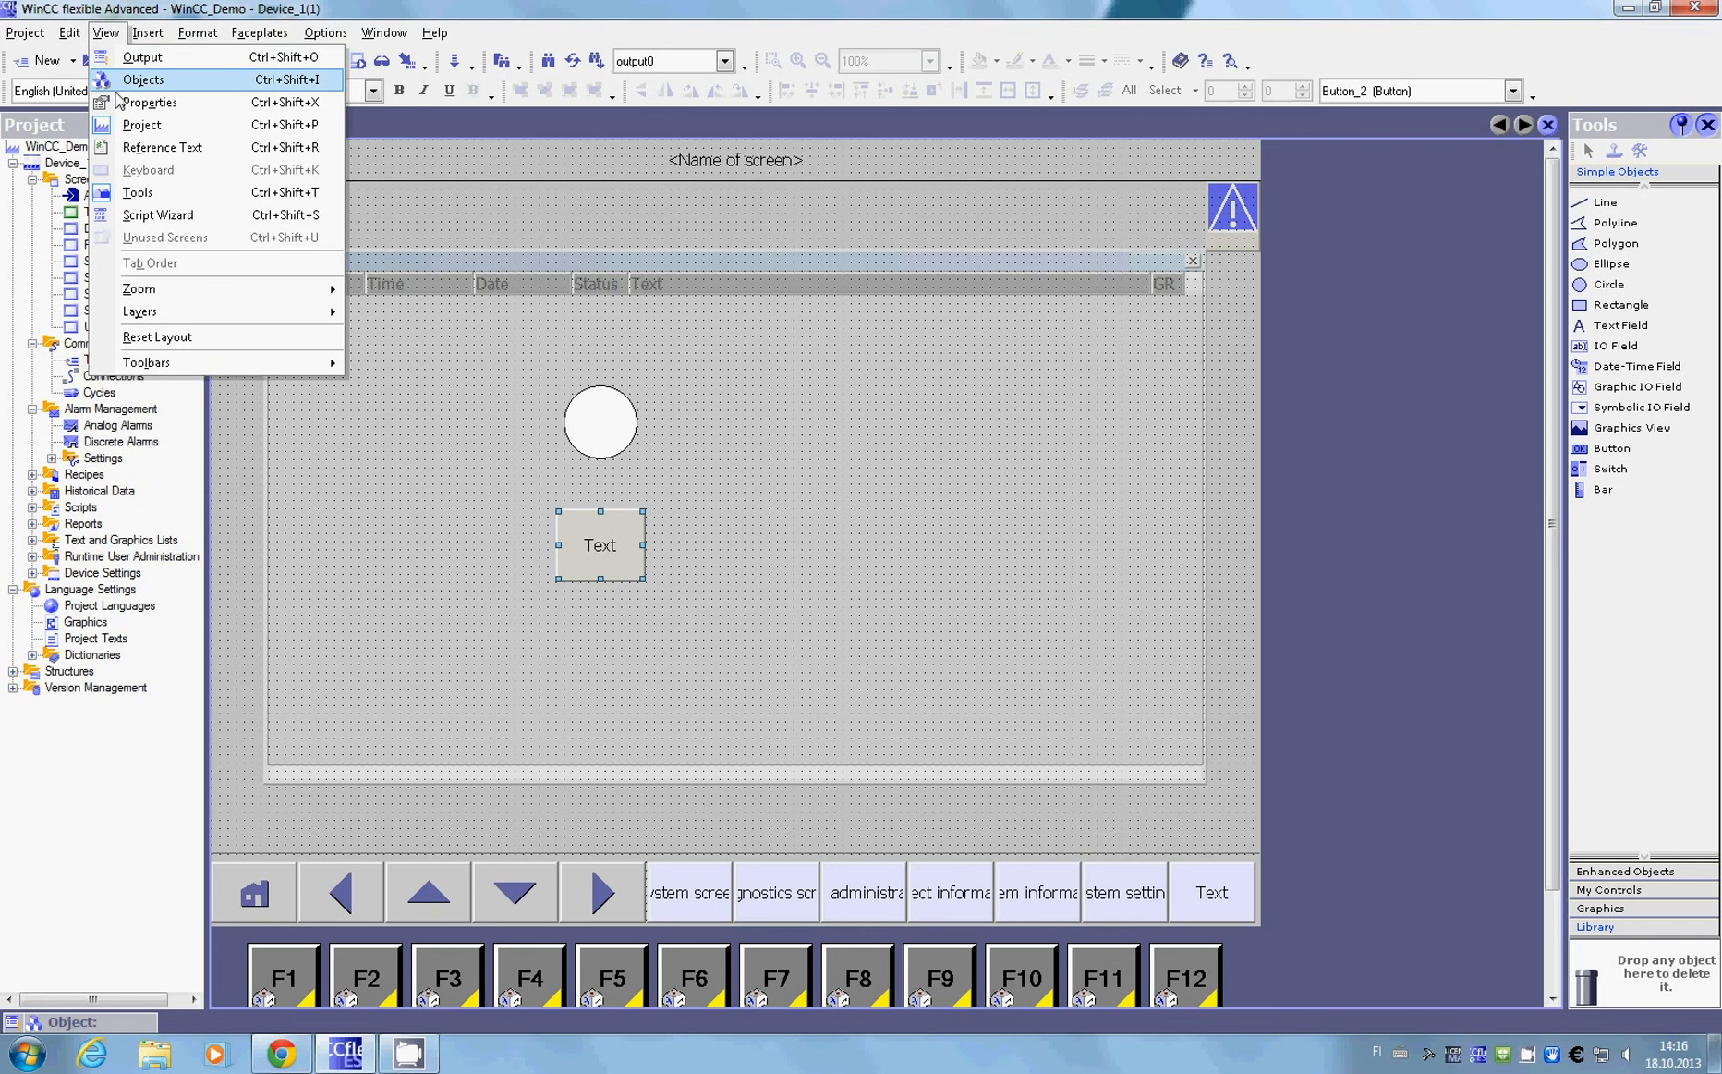
{"action": "left_click", "coordinate": [155, 88]}
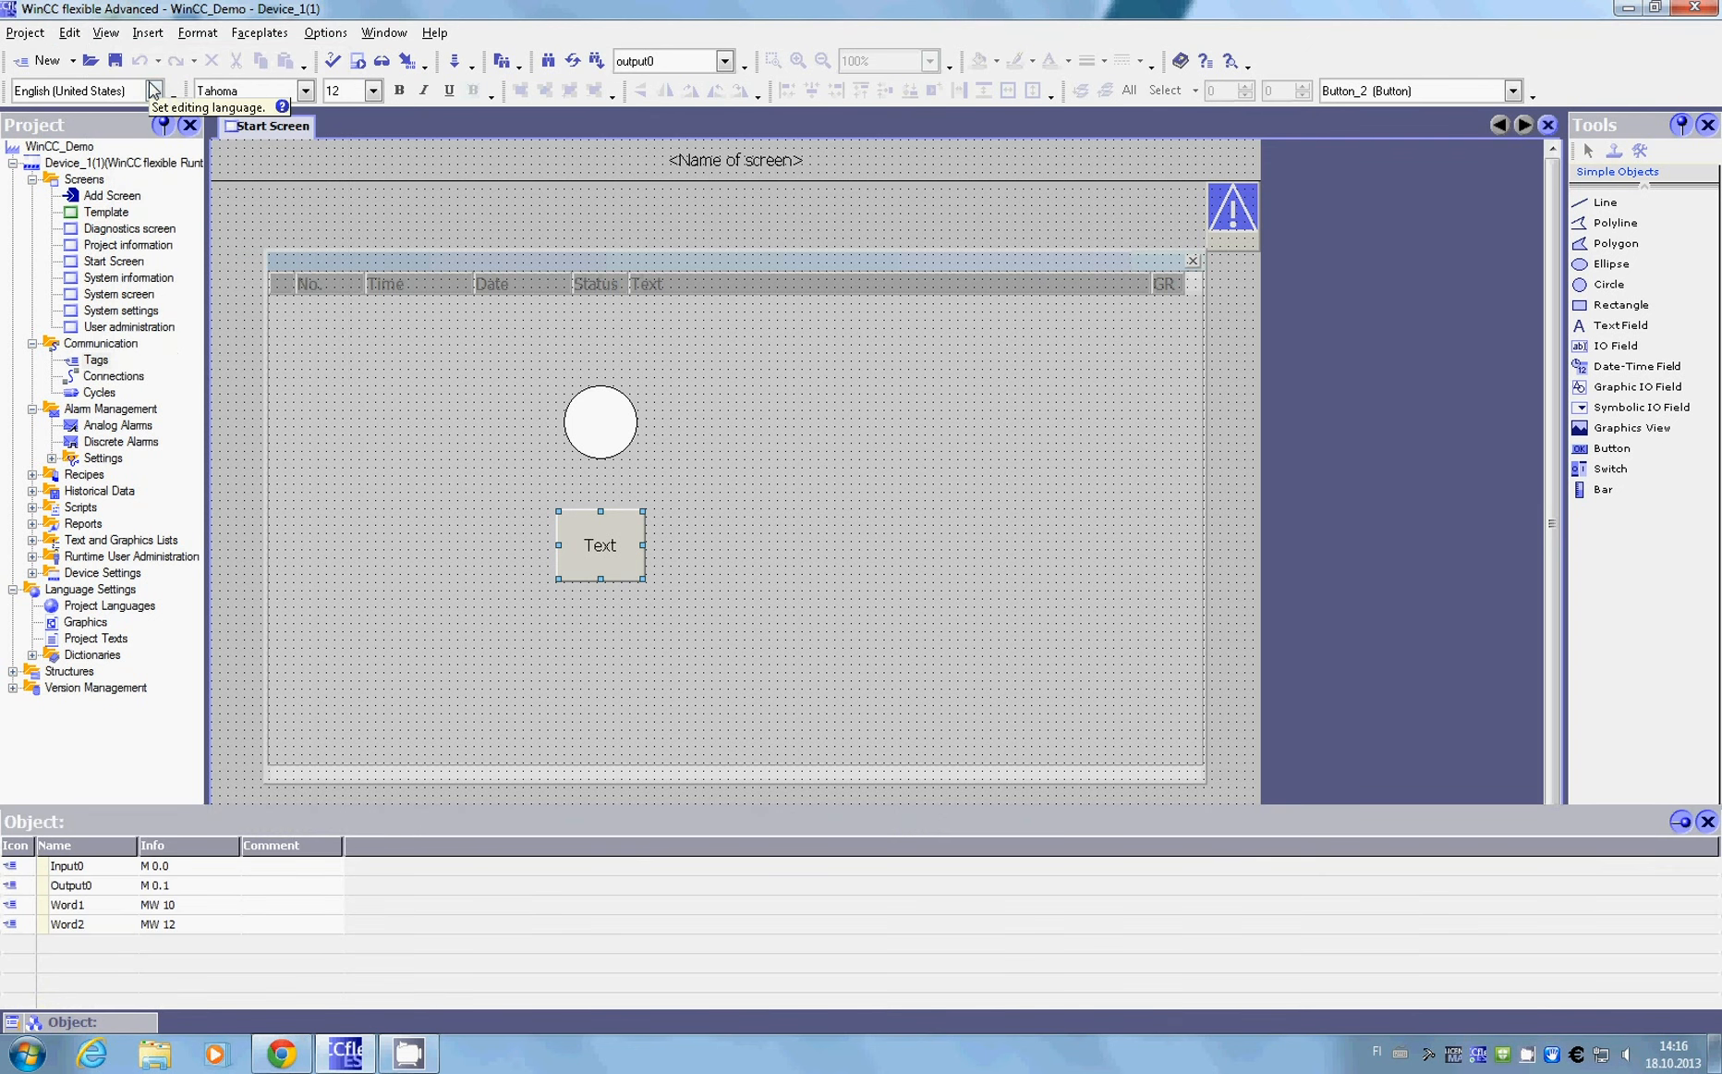
{"action": "left_click", "coordinate": [108, 33]}
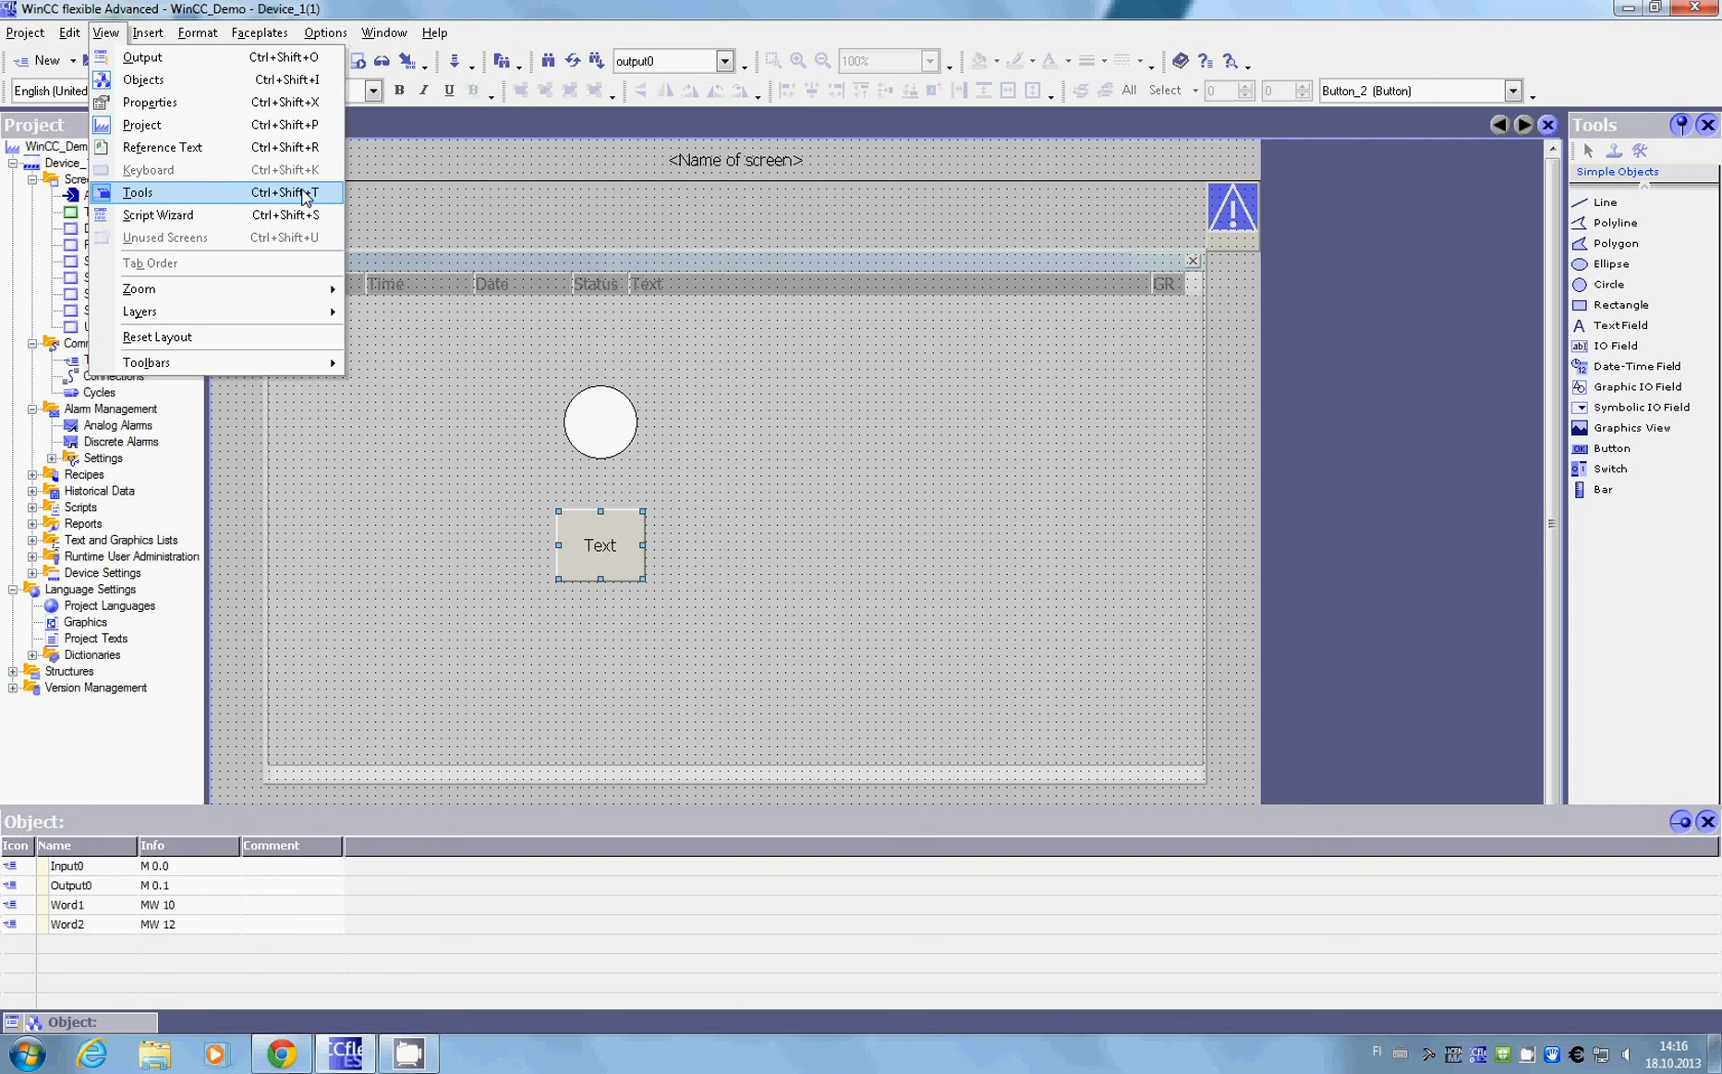
{"action": "left_click", "coordinate": [305, 192]}
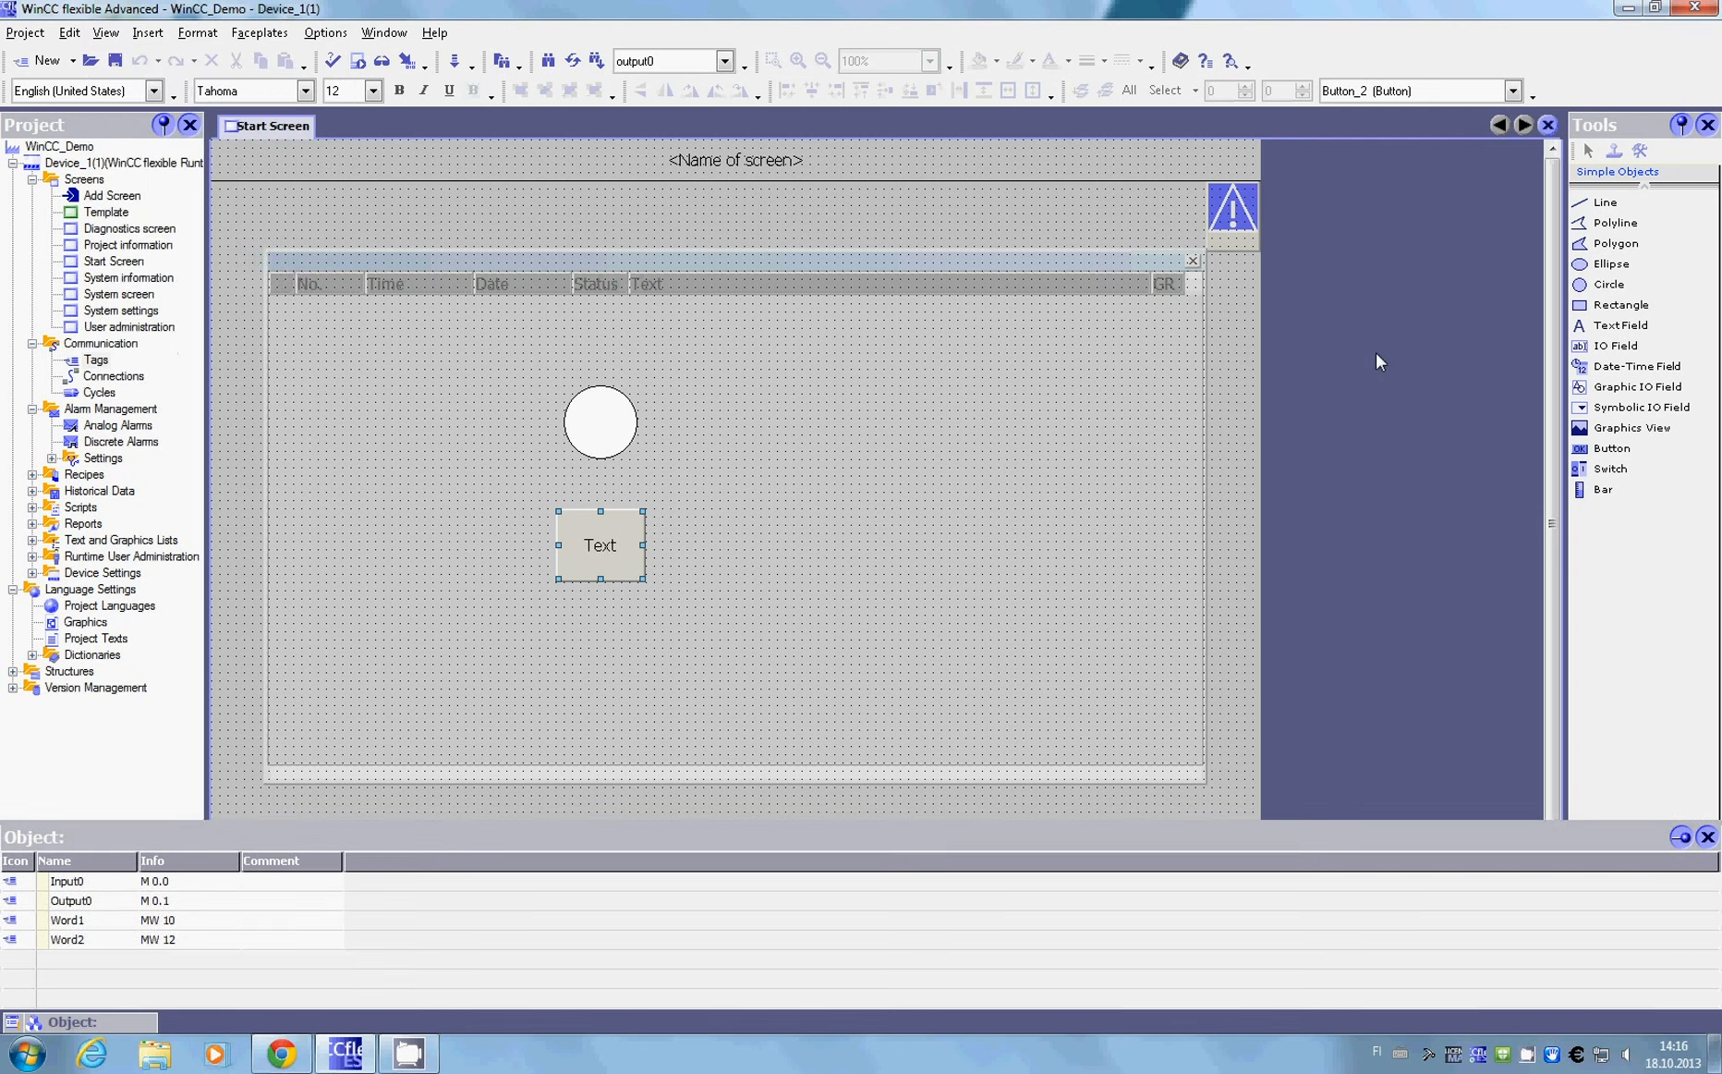
Step: Draw two IO fields, one about 88 × 24 beside the circle and a wider one beside the button
{"action": "left_click", "coordinate": [1670, 345]}
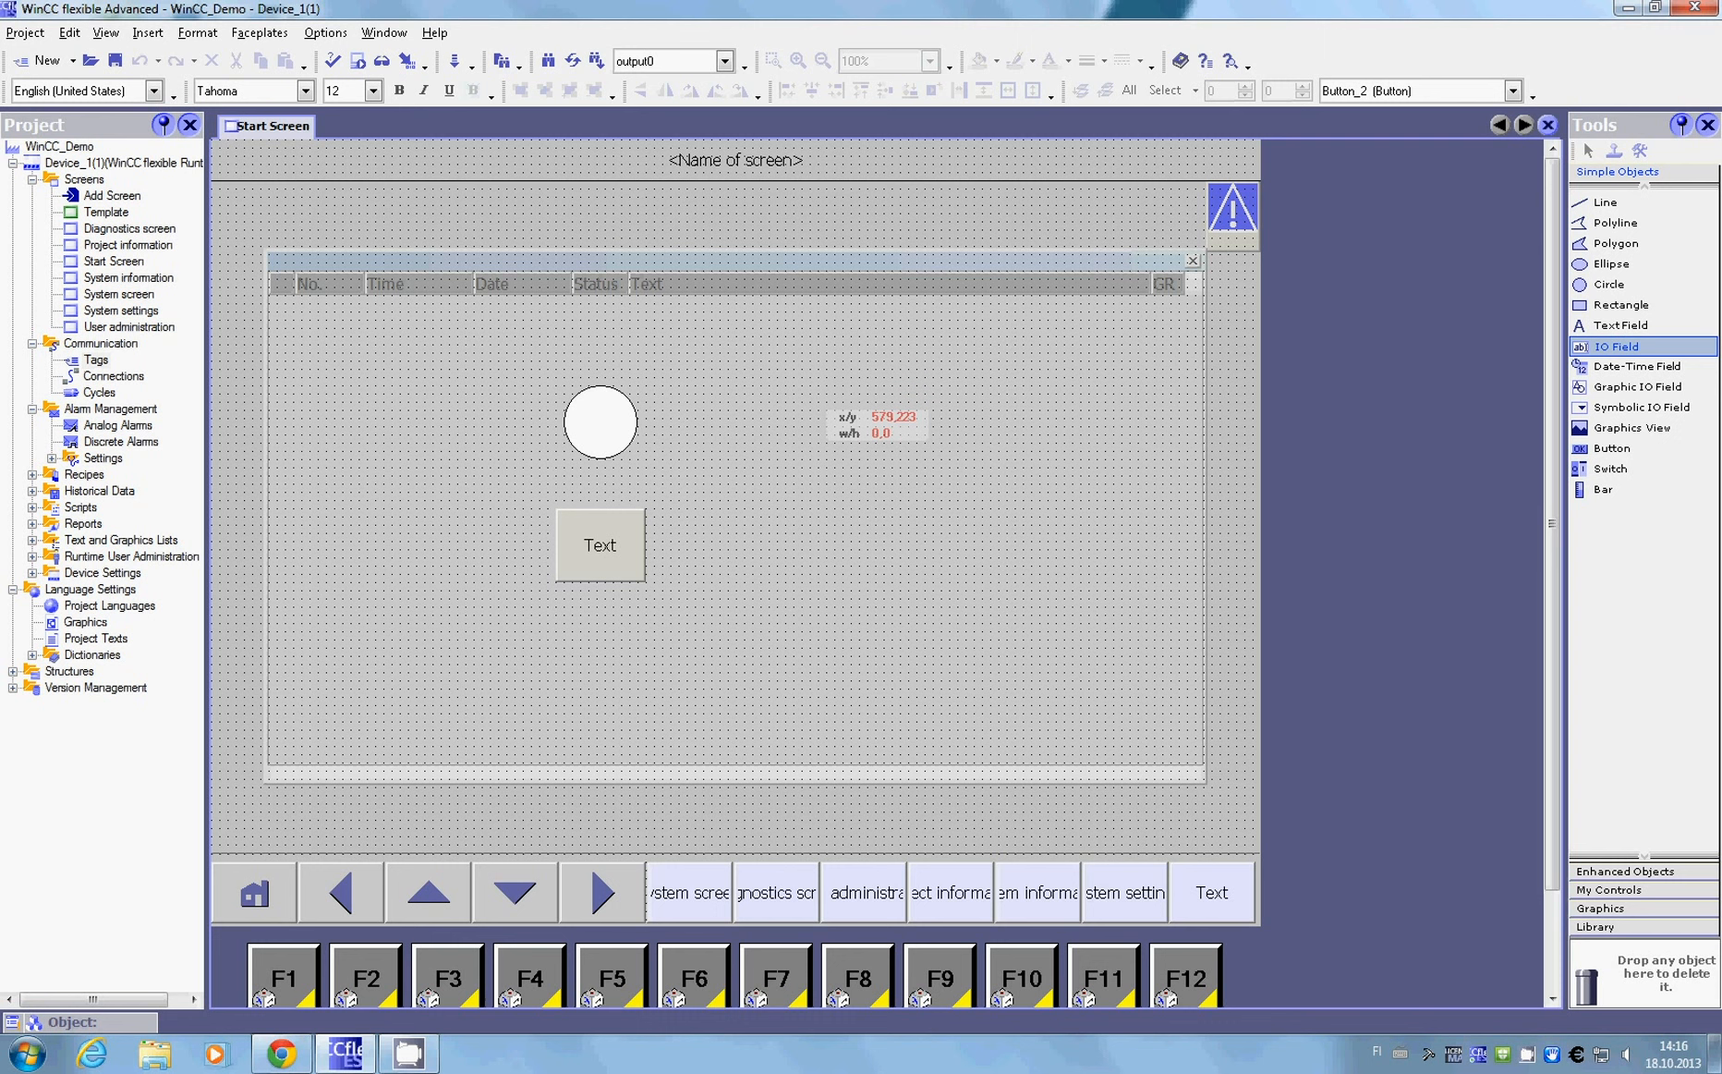
{"action": "left_click_drag", "start_coordinate": [804, 410], "coordinate": [893, 438]}
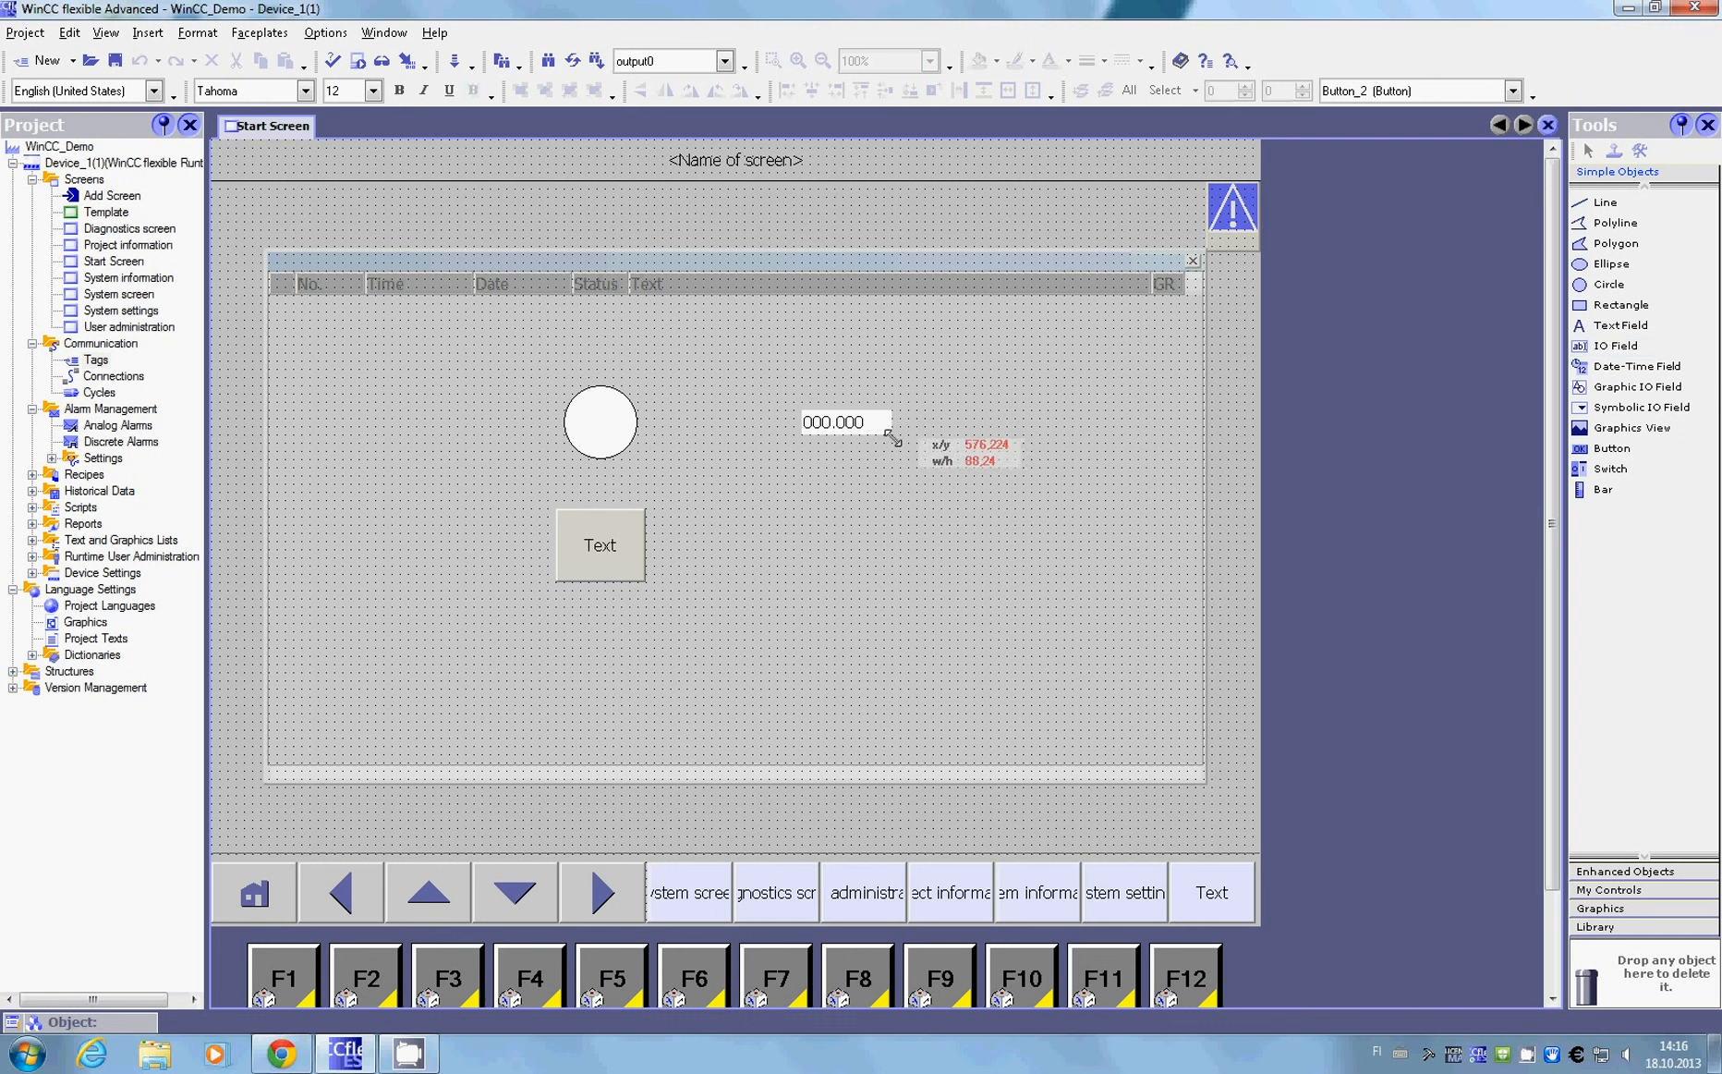
{"action": "left_click", "coordinate": [1616, 346]}
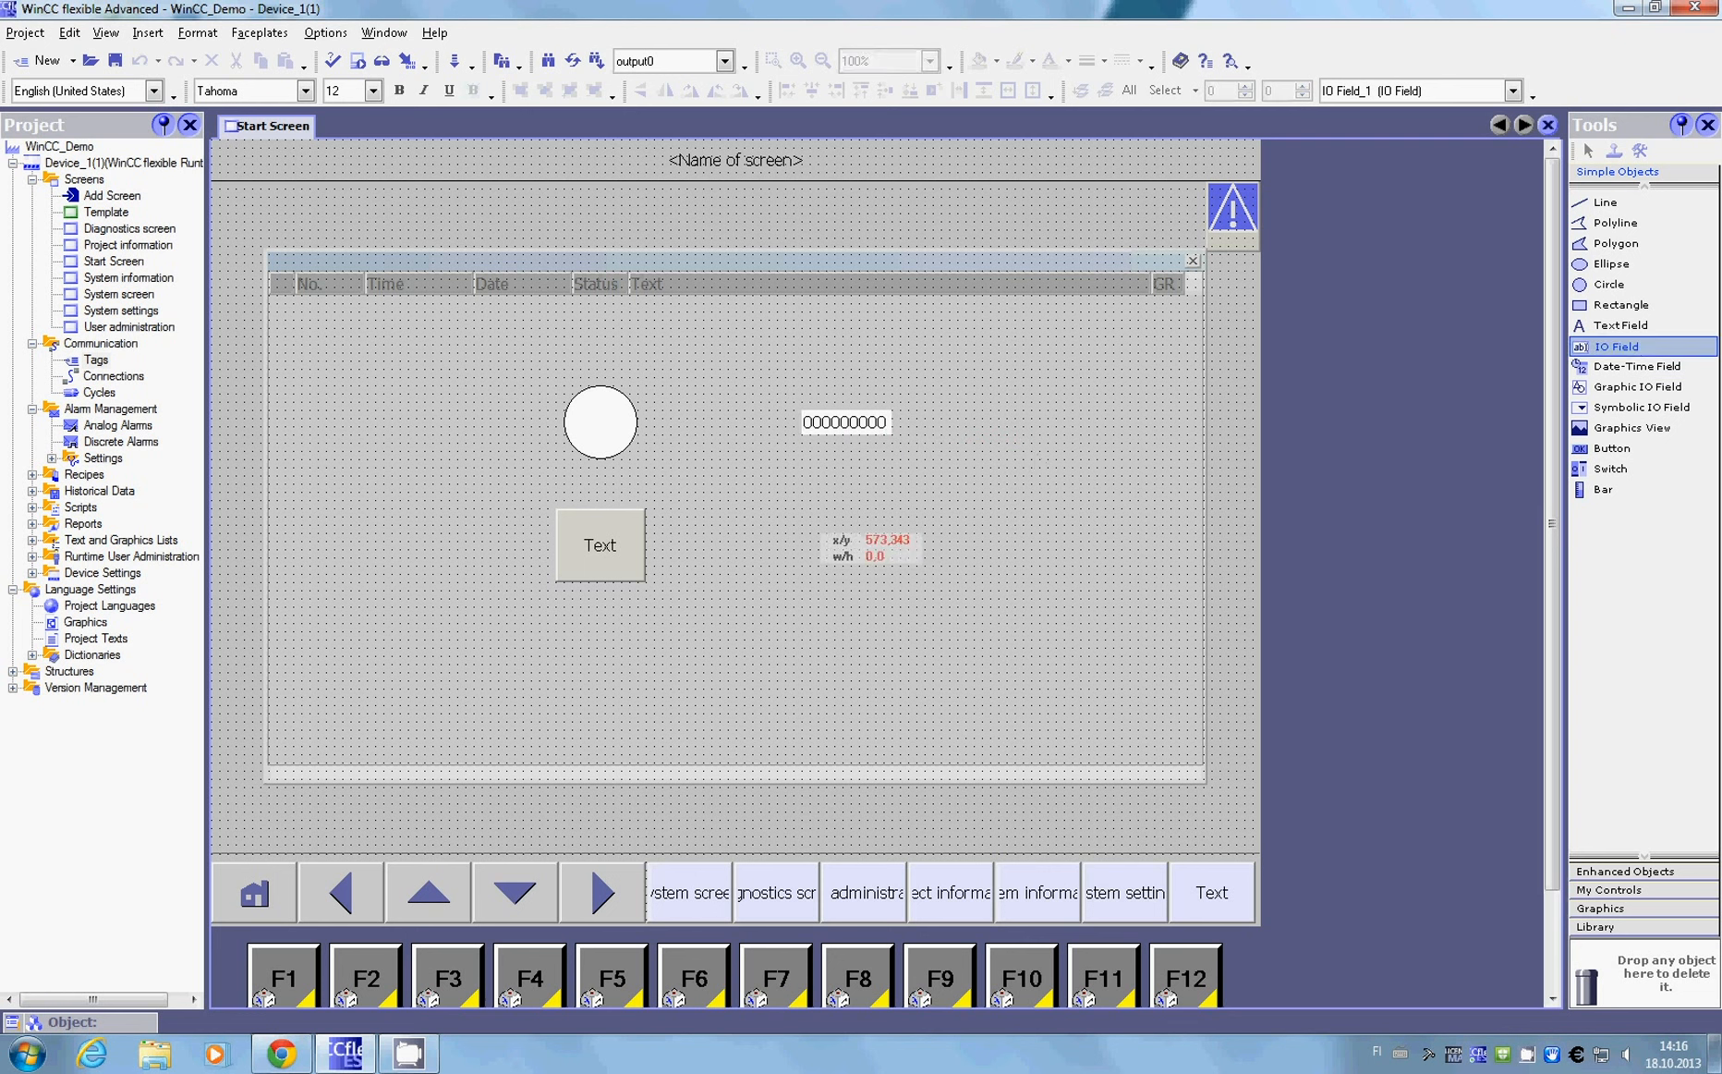
{"action": "left_click_drag", "start_coordinate": [793, 525], "coordinate": [918, 549]}
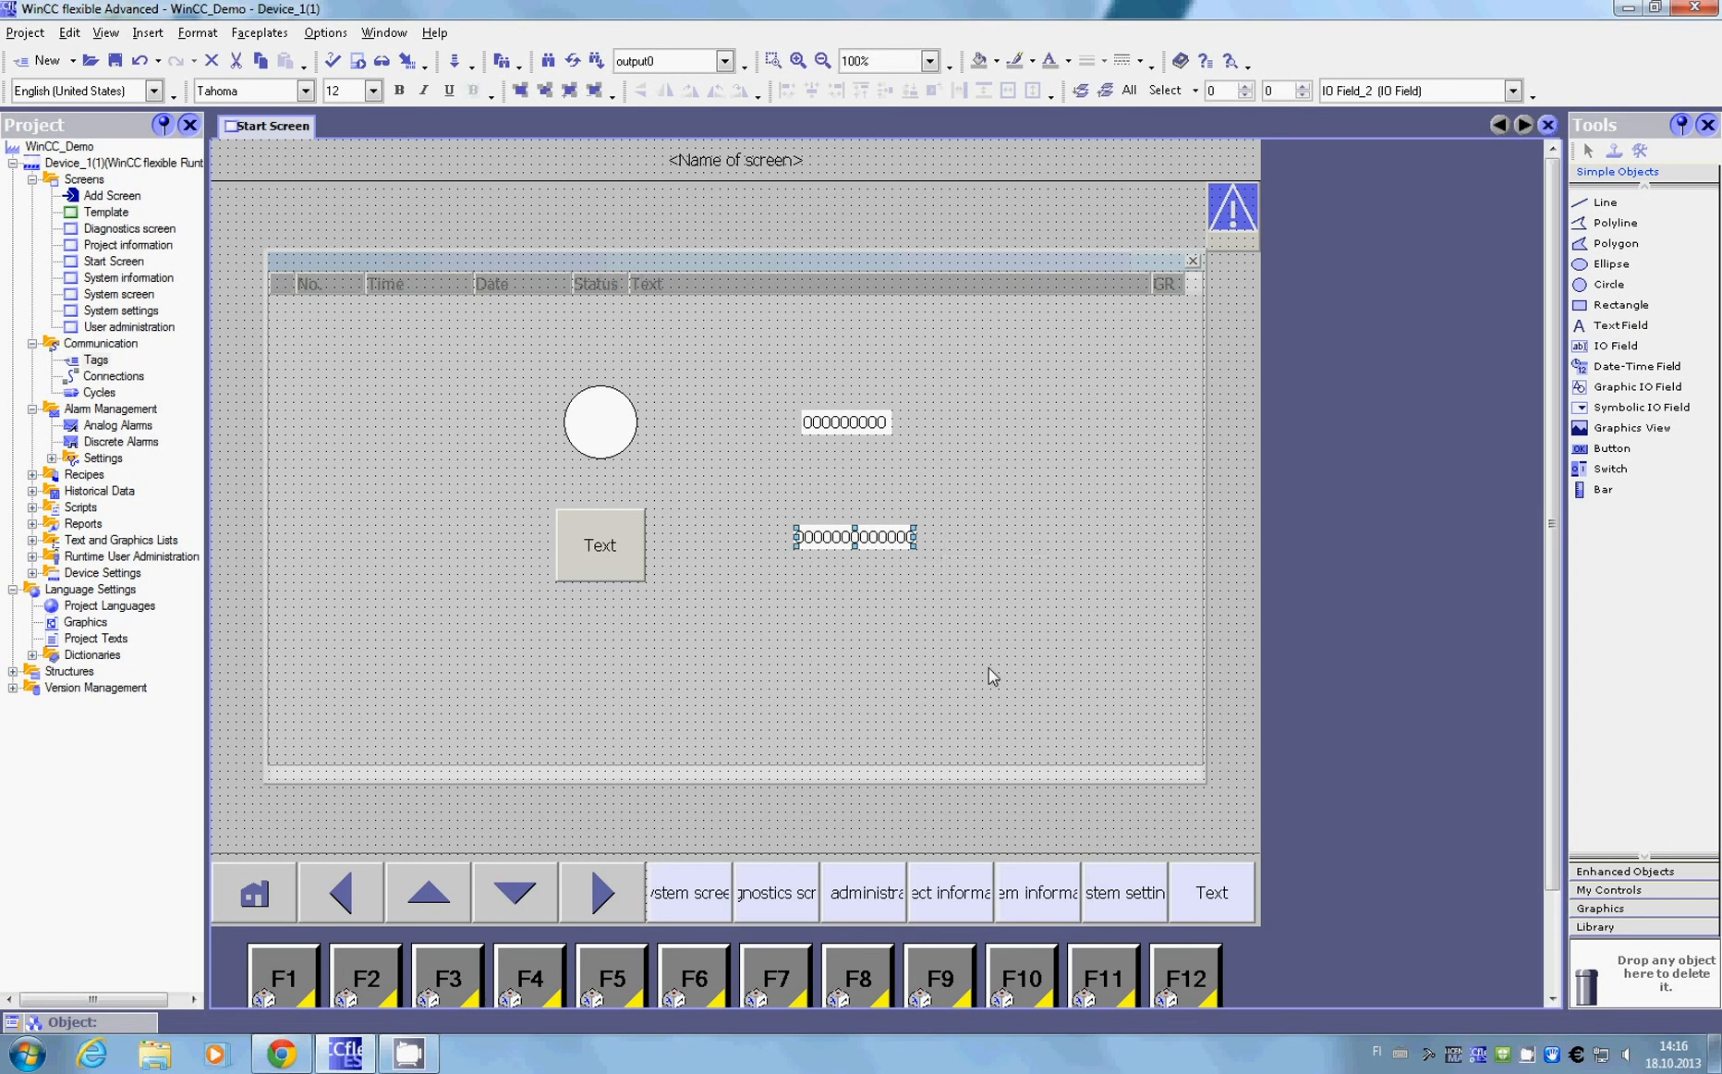
Step: Show the properties of the button below the circle and set its OFF text to "Burn"
{"action": "left_click", "coordinate": [607, 423]}
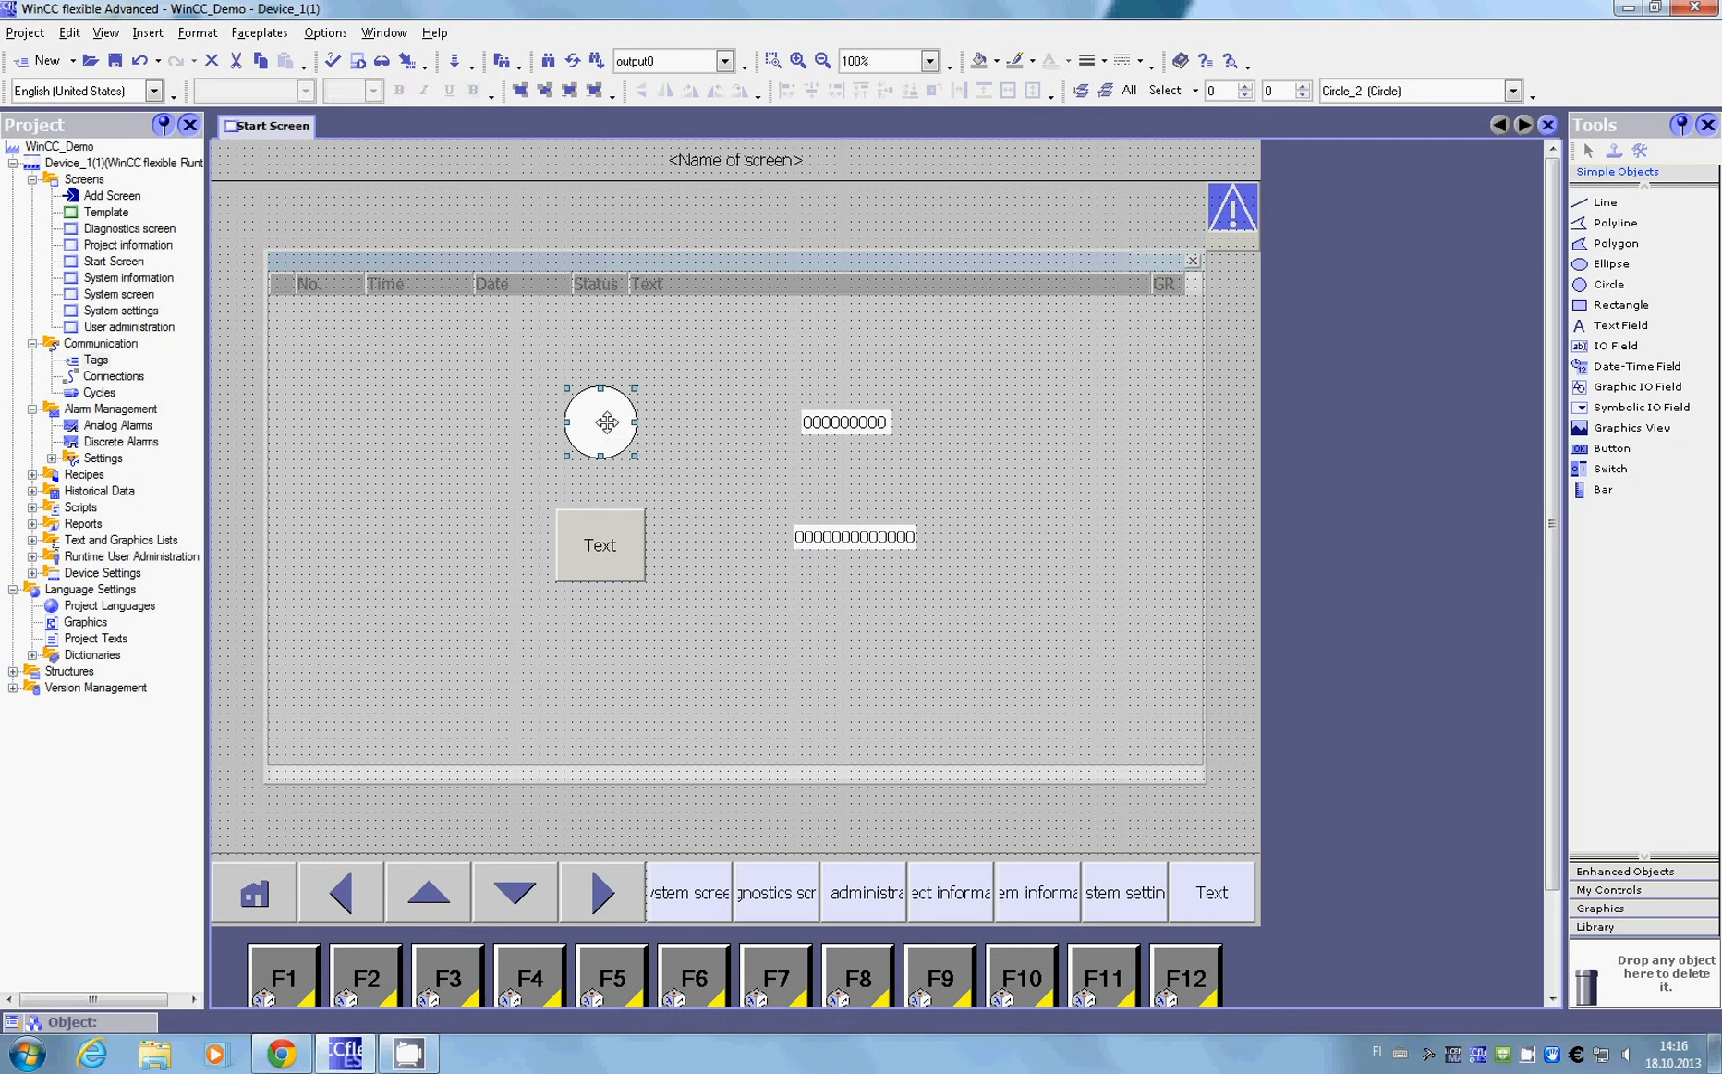
{"action": "left_click", "coordinate": [608, 536]}
{"action": "left_click", "coordinate": [106, 32]}
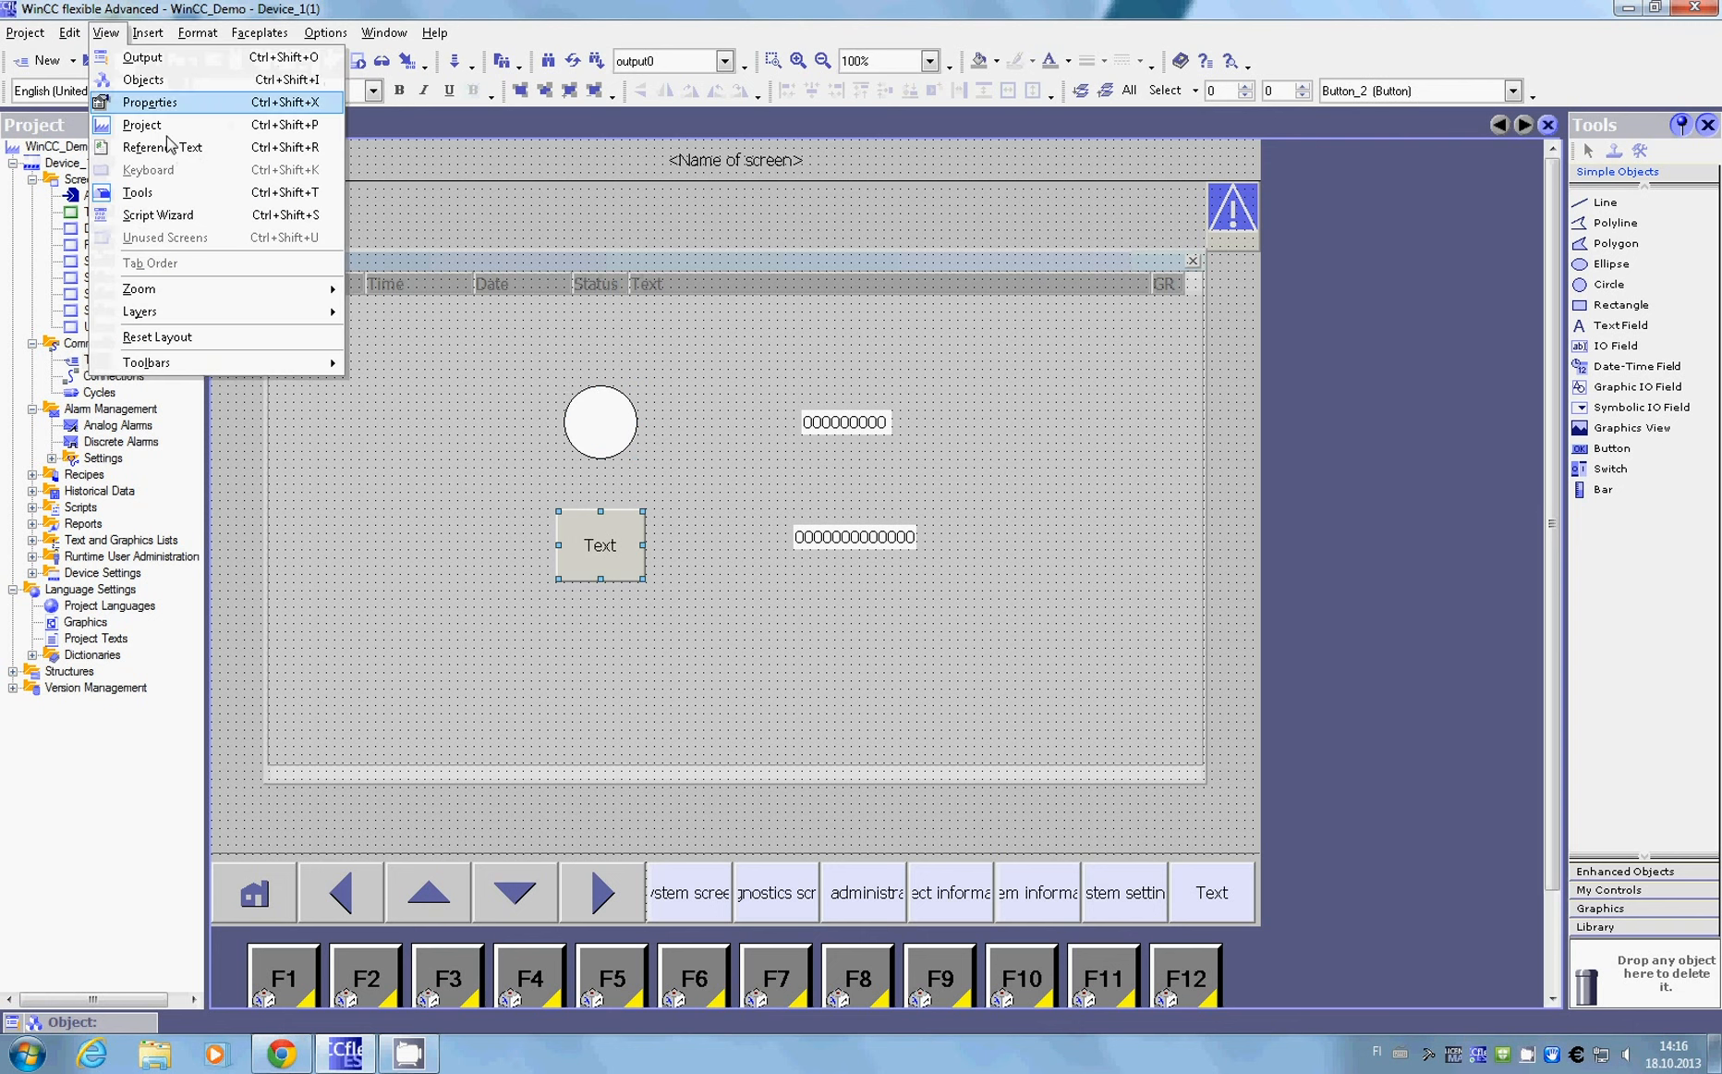
{"action": "left_click", "coordinate": [188, 104]}
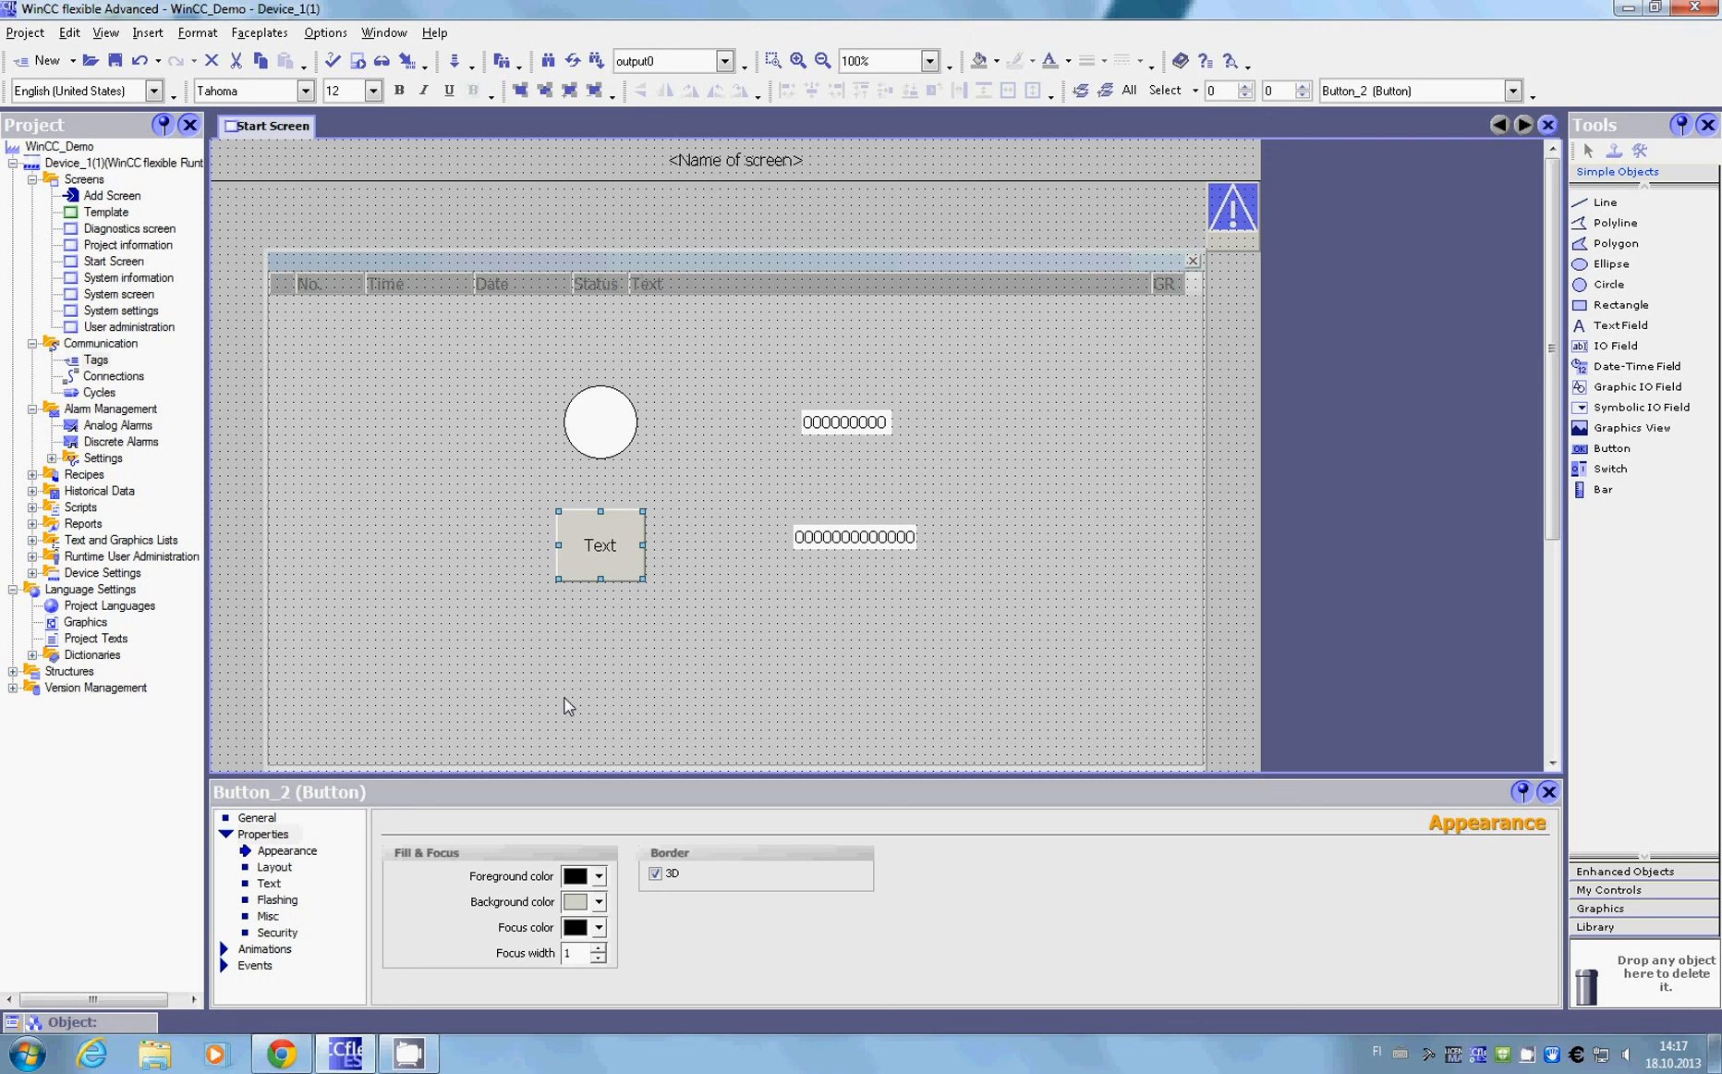
{"action": "left_click", "coordinate": [257, 818]}
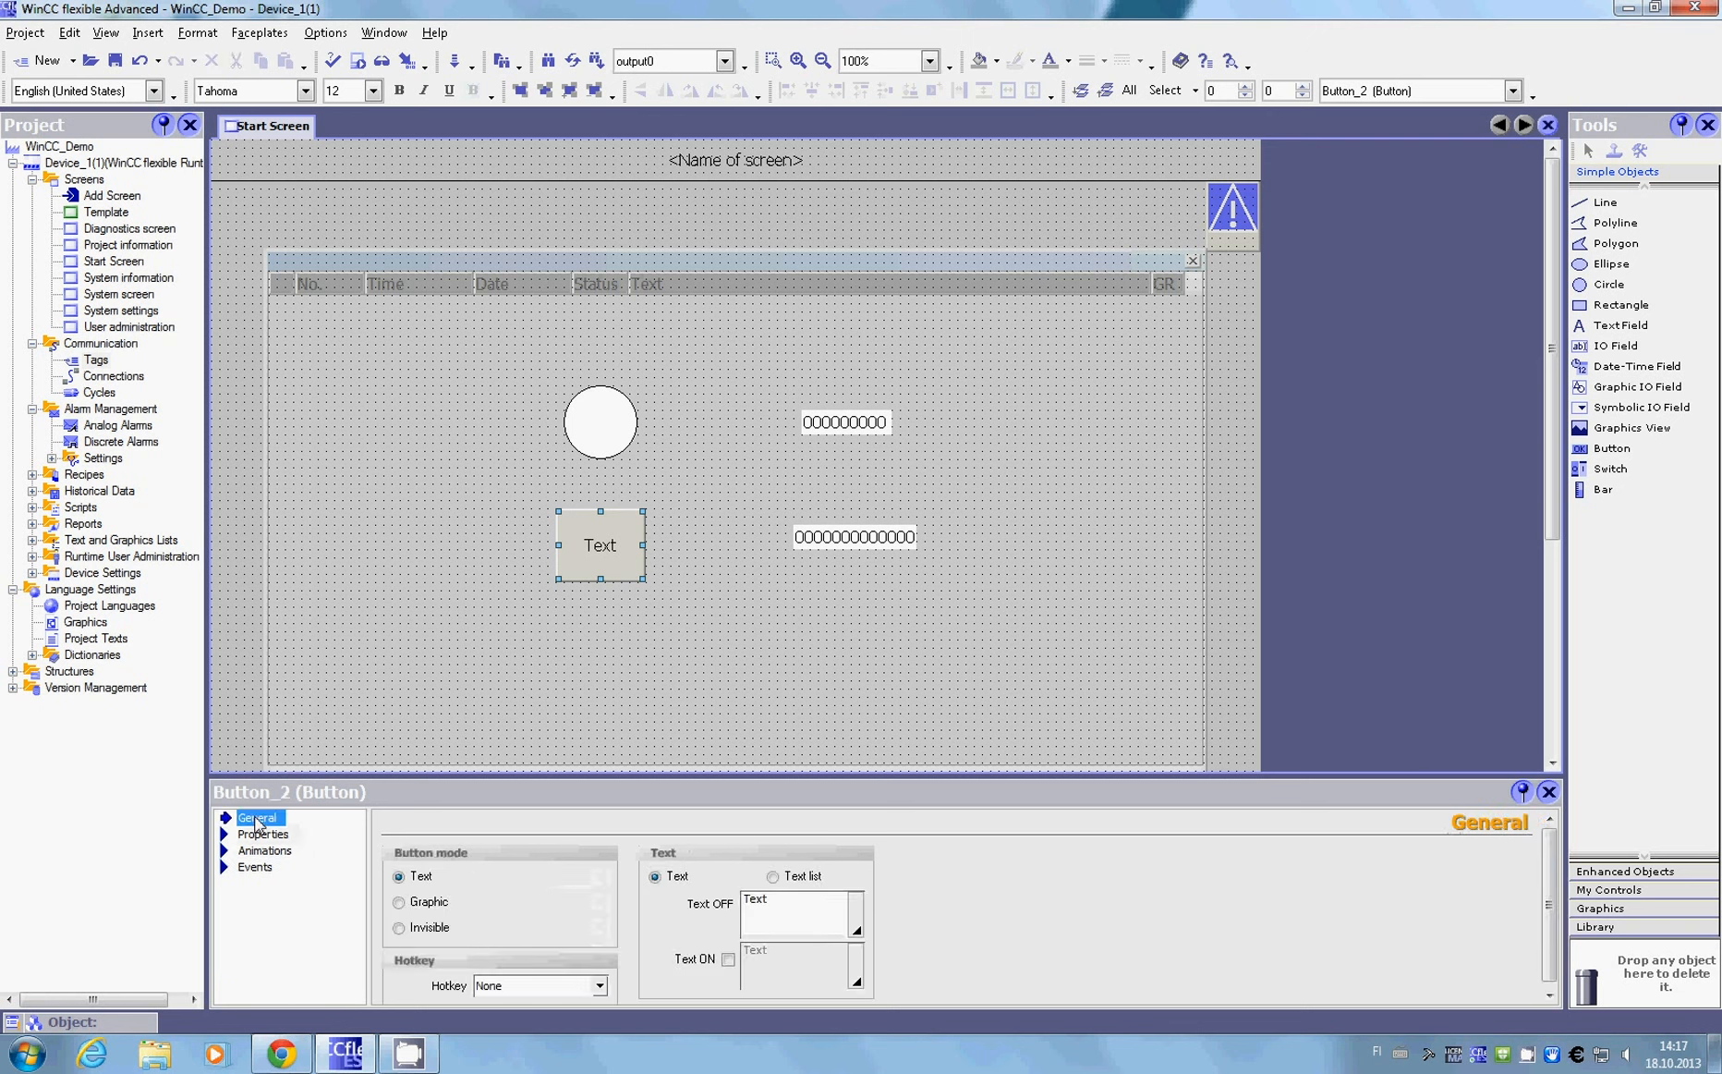
{"action": "left_click", "coordinate": [790, 904]}
{"action": "type", "text": "B"}
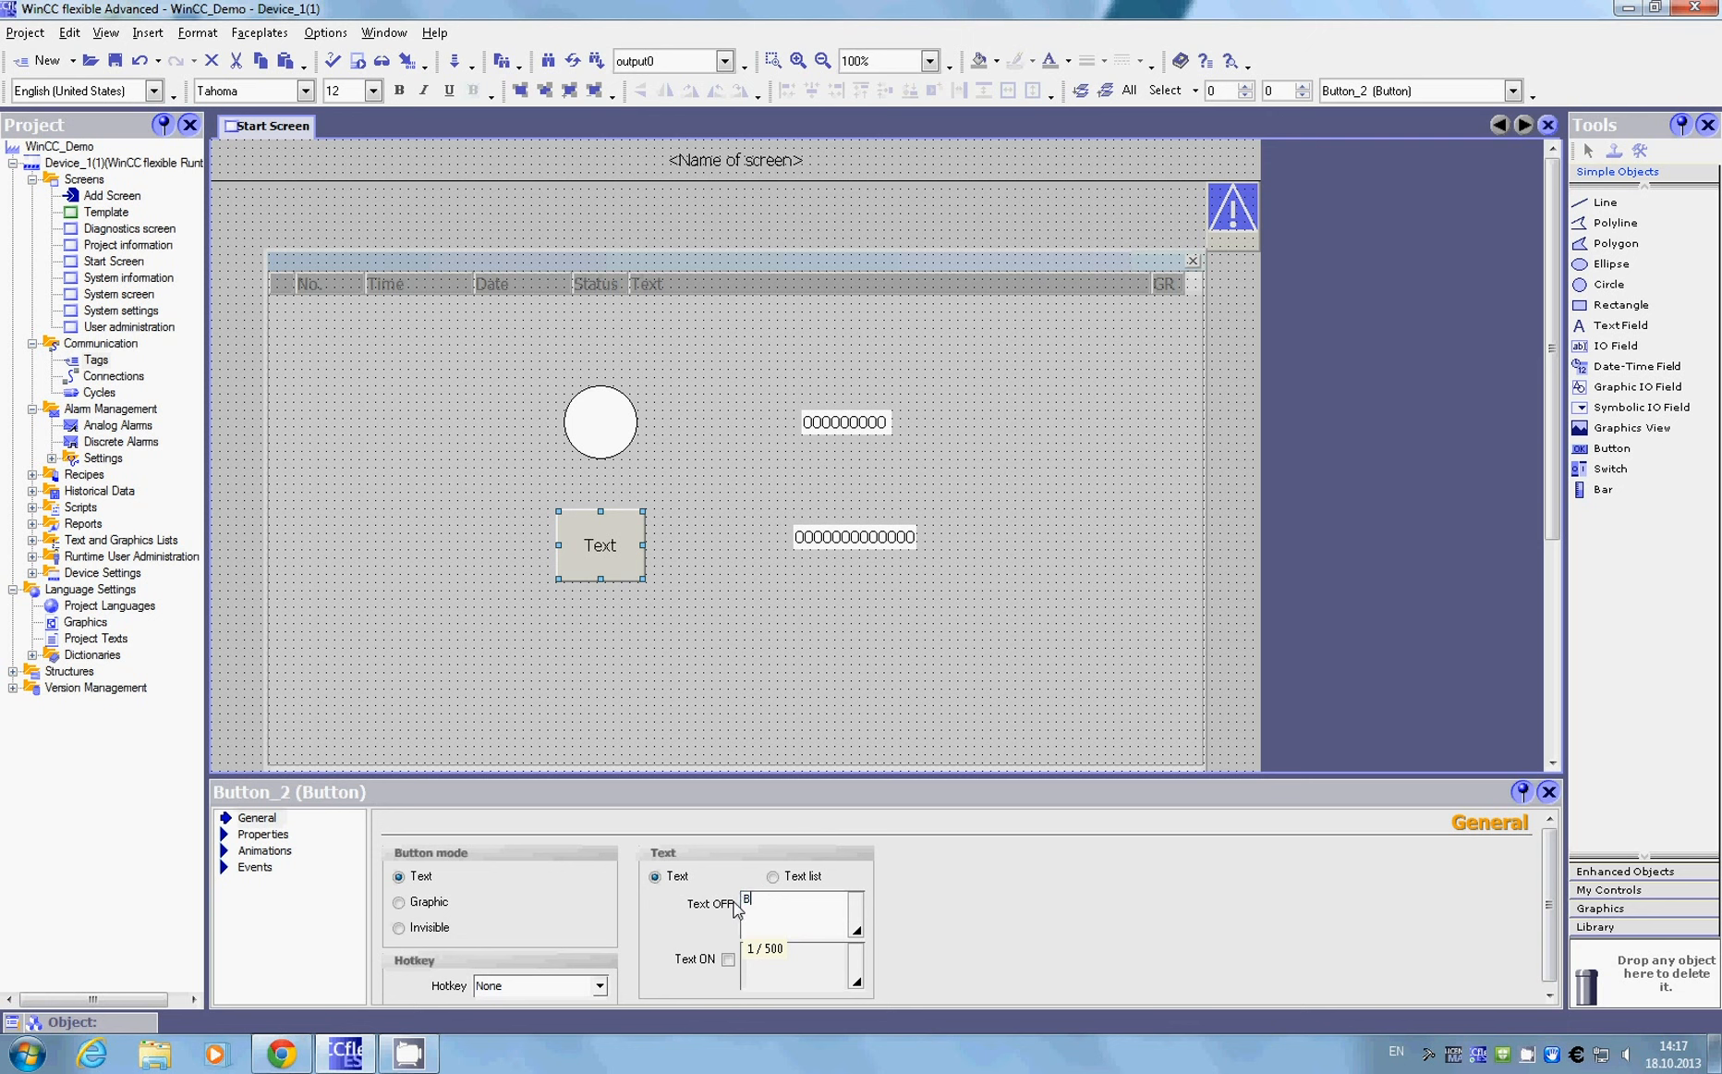
{"action": "type", "text": "urn"}
Step: Assign the SetBit function to the Burn button's Press event
{"action": "left_click", "coordinate": [270, 852]}
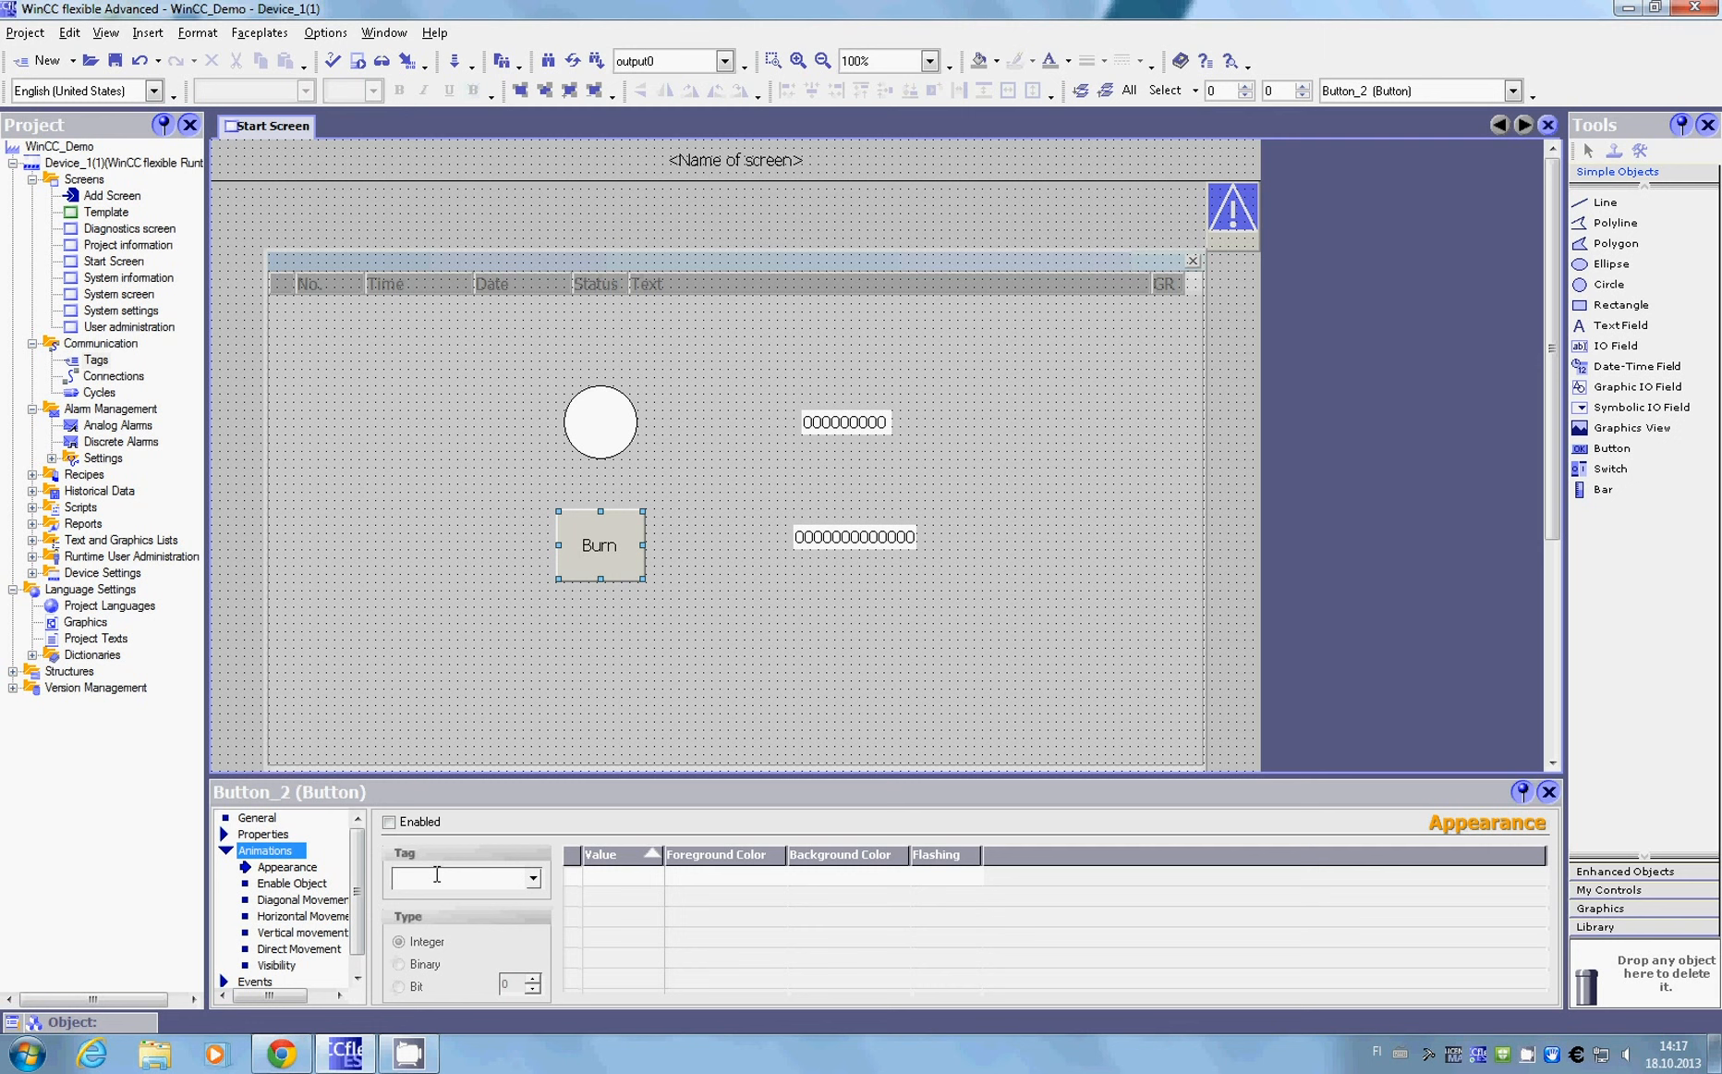
{"action": "scroll", "coordinate": [363, 910], "scroll_direction": "down", "scroll_amount": 1}
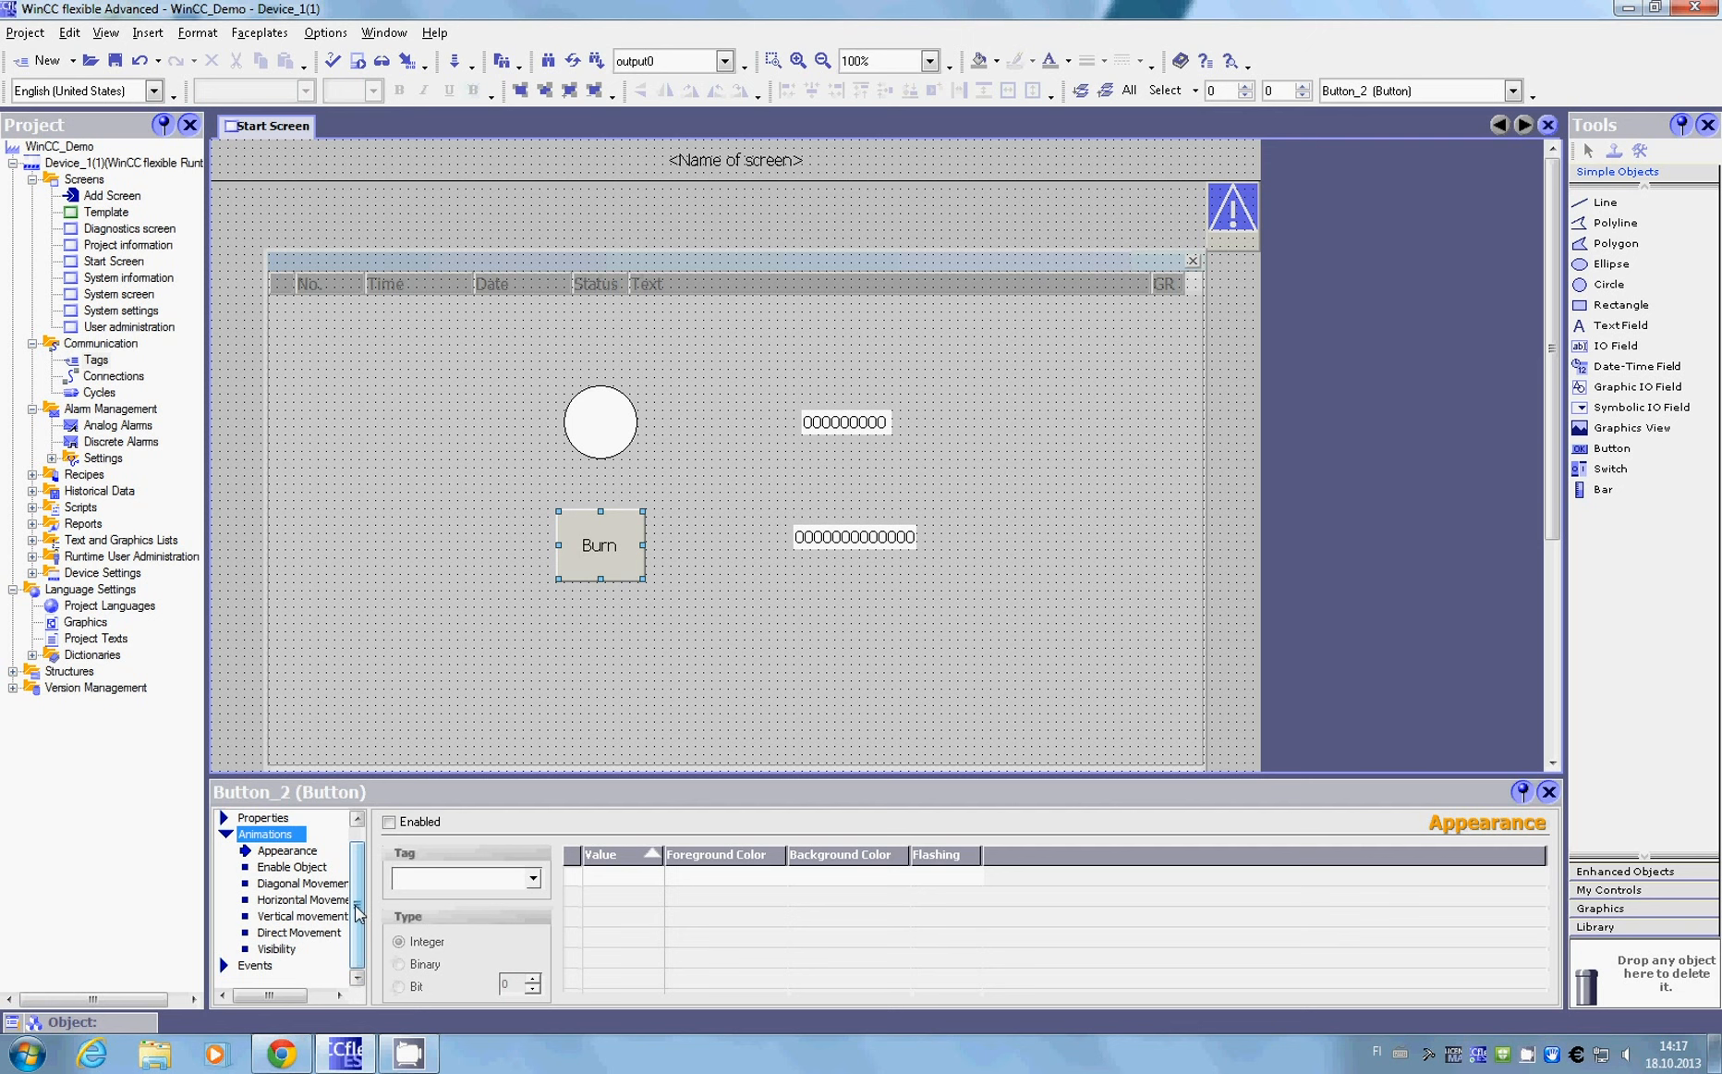
{"action": "left_click", "coordinate": [255, 964]}
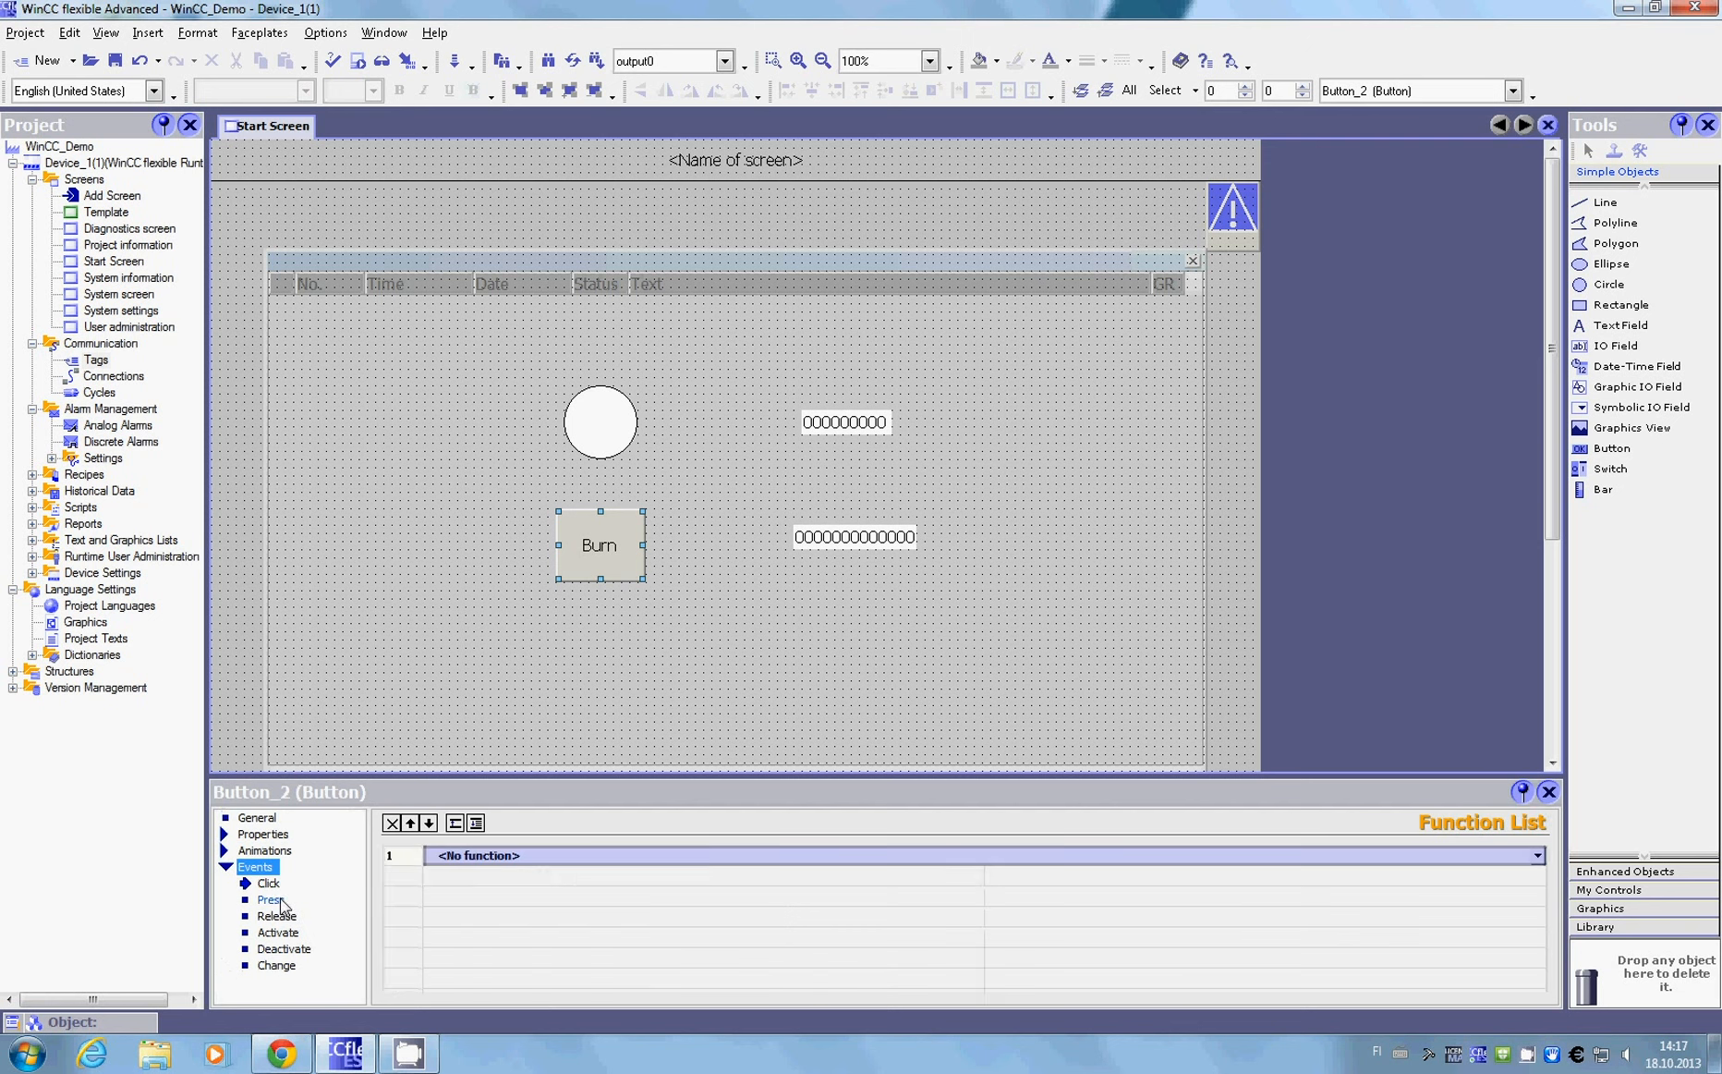
{"action": "left_click", "coordinate": [280, 899]}
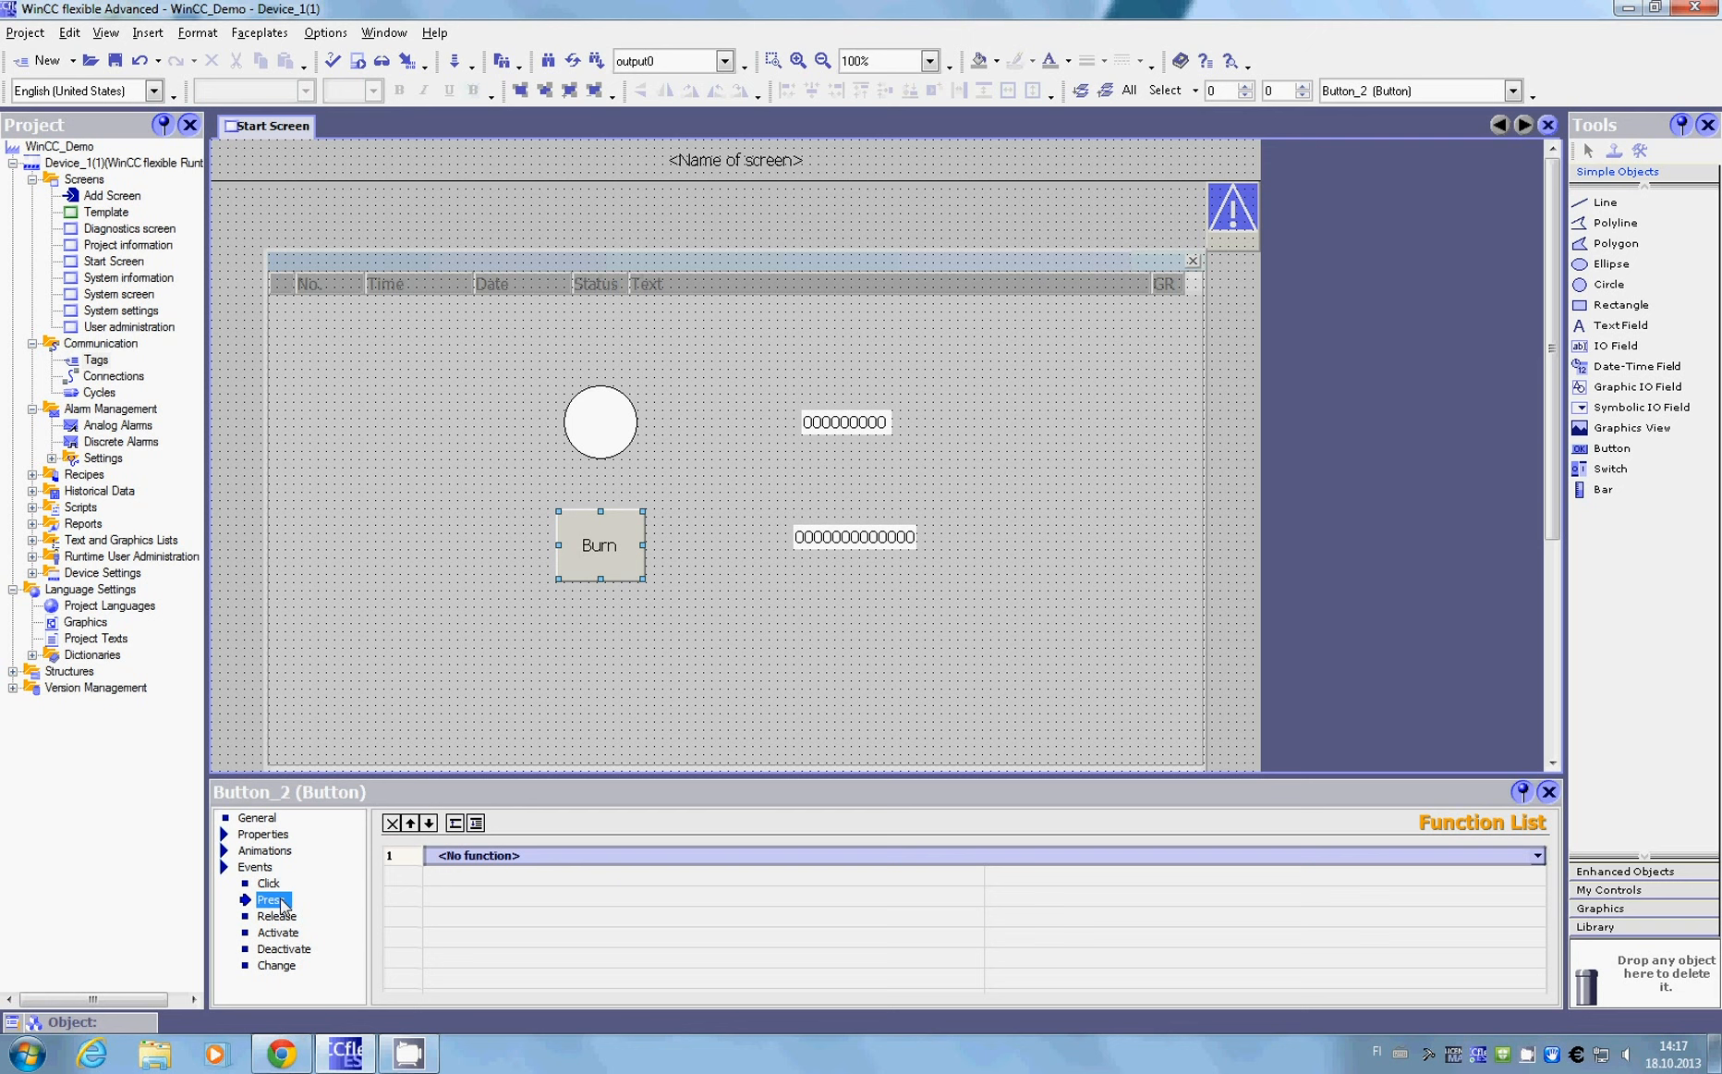
{"action": "left_click", "coordinate": [455, 825]}
{"action": "left_click", "coordinate": [464, 855]}
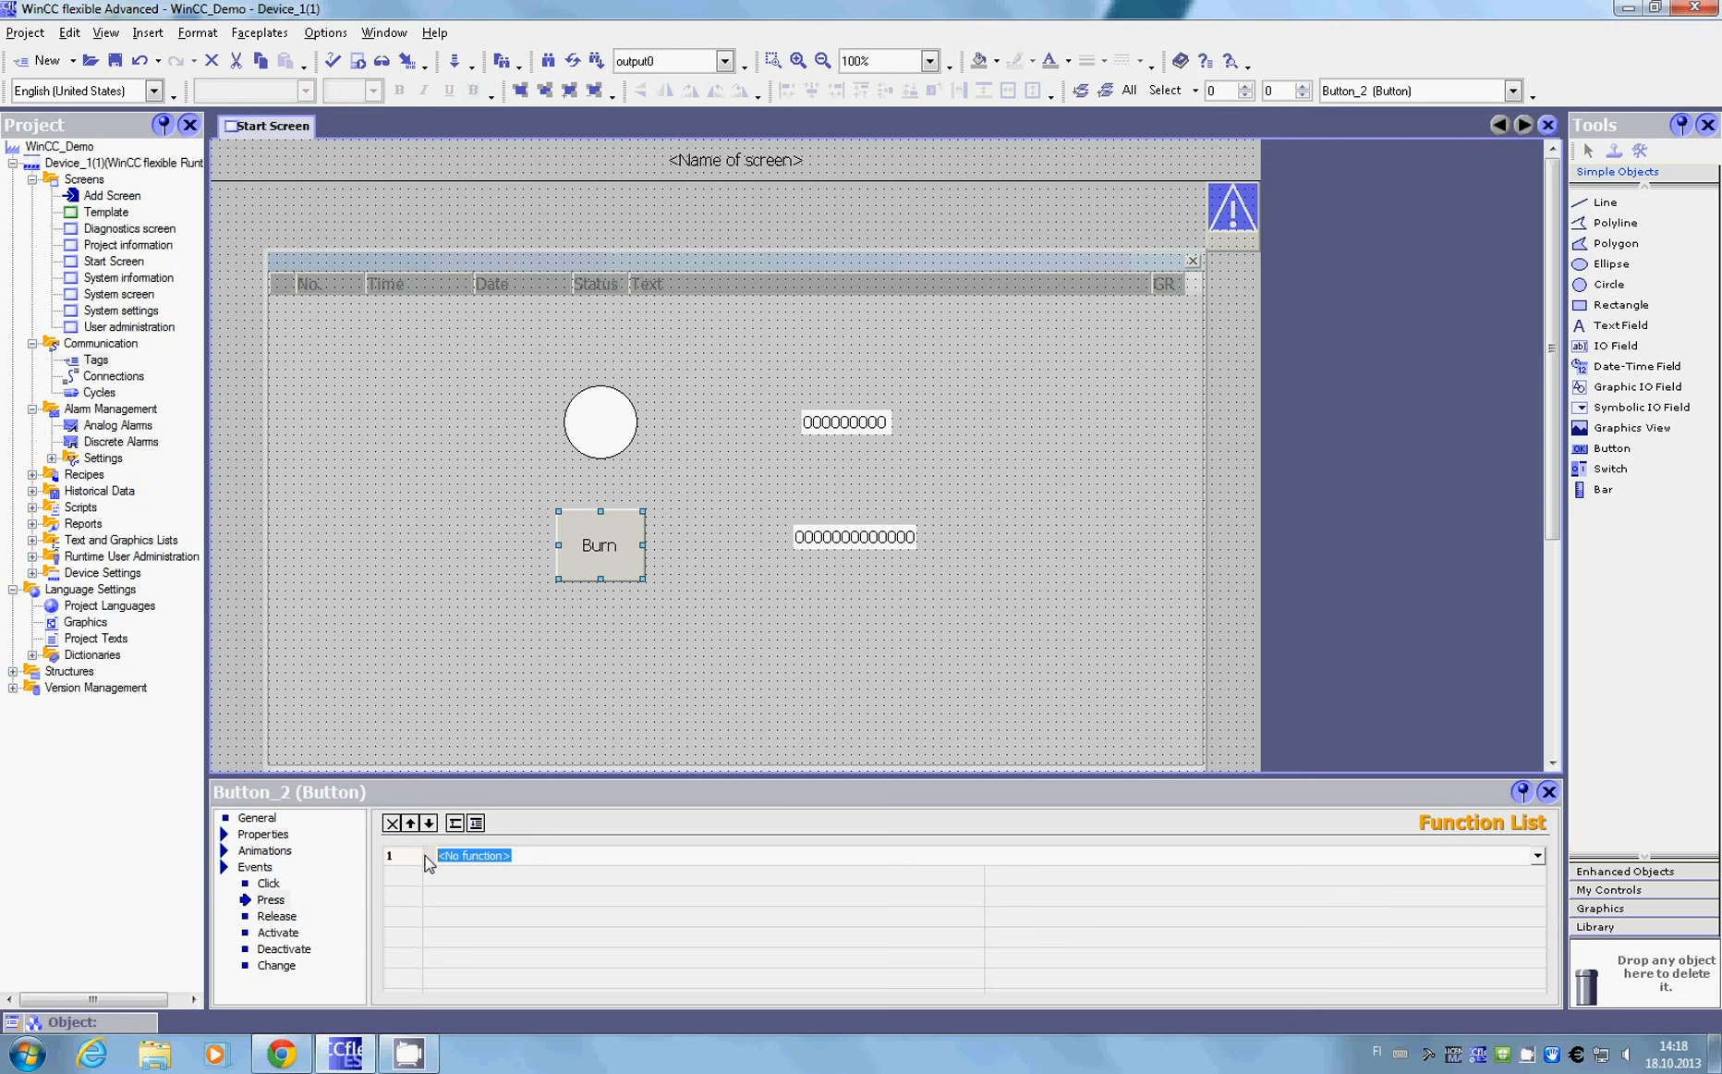
{"action": "key", "text": "BackSpace"}
{"action": "left_click", "coordinate": [511, 853]}
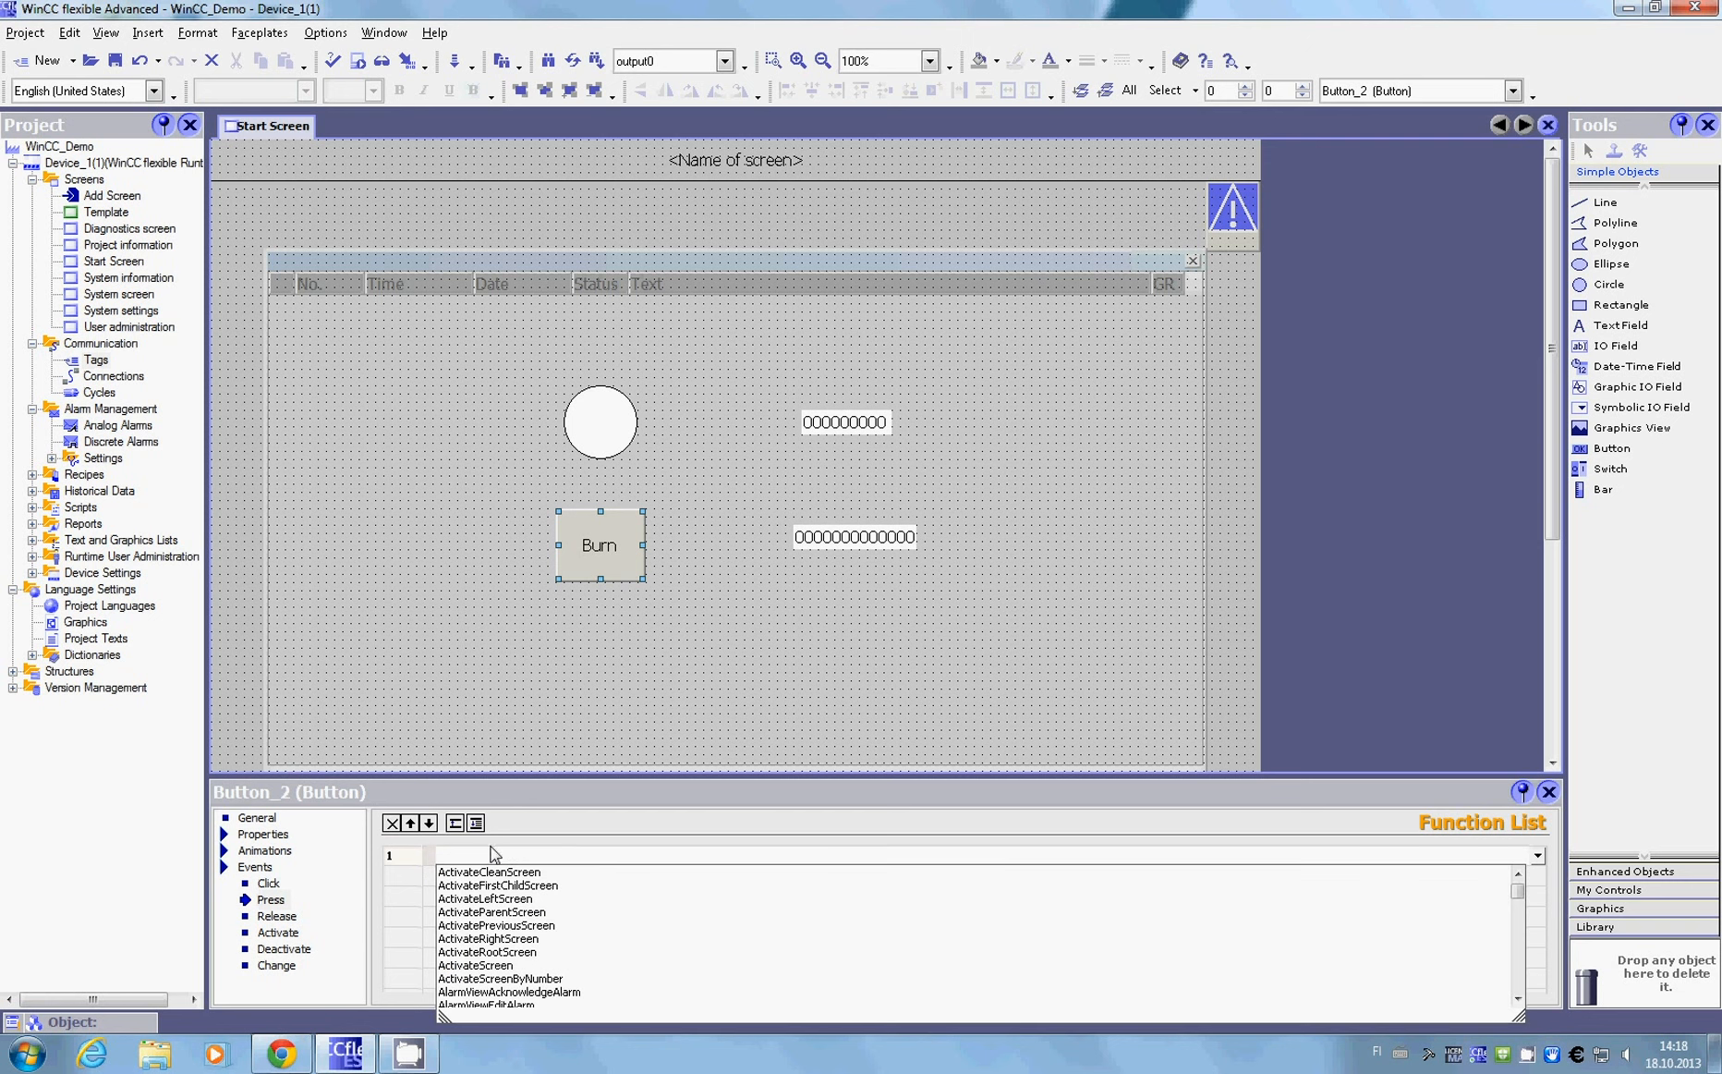
{"action": "type", "text": "Set"}
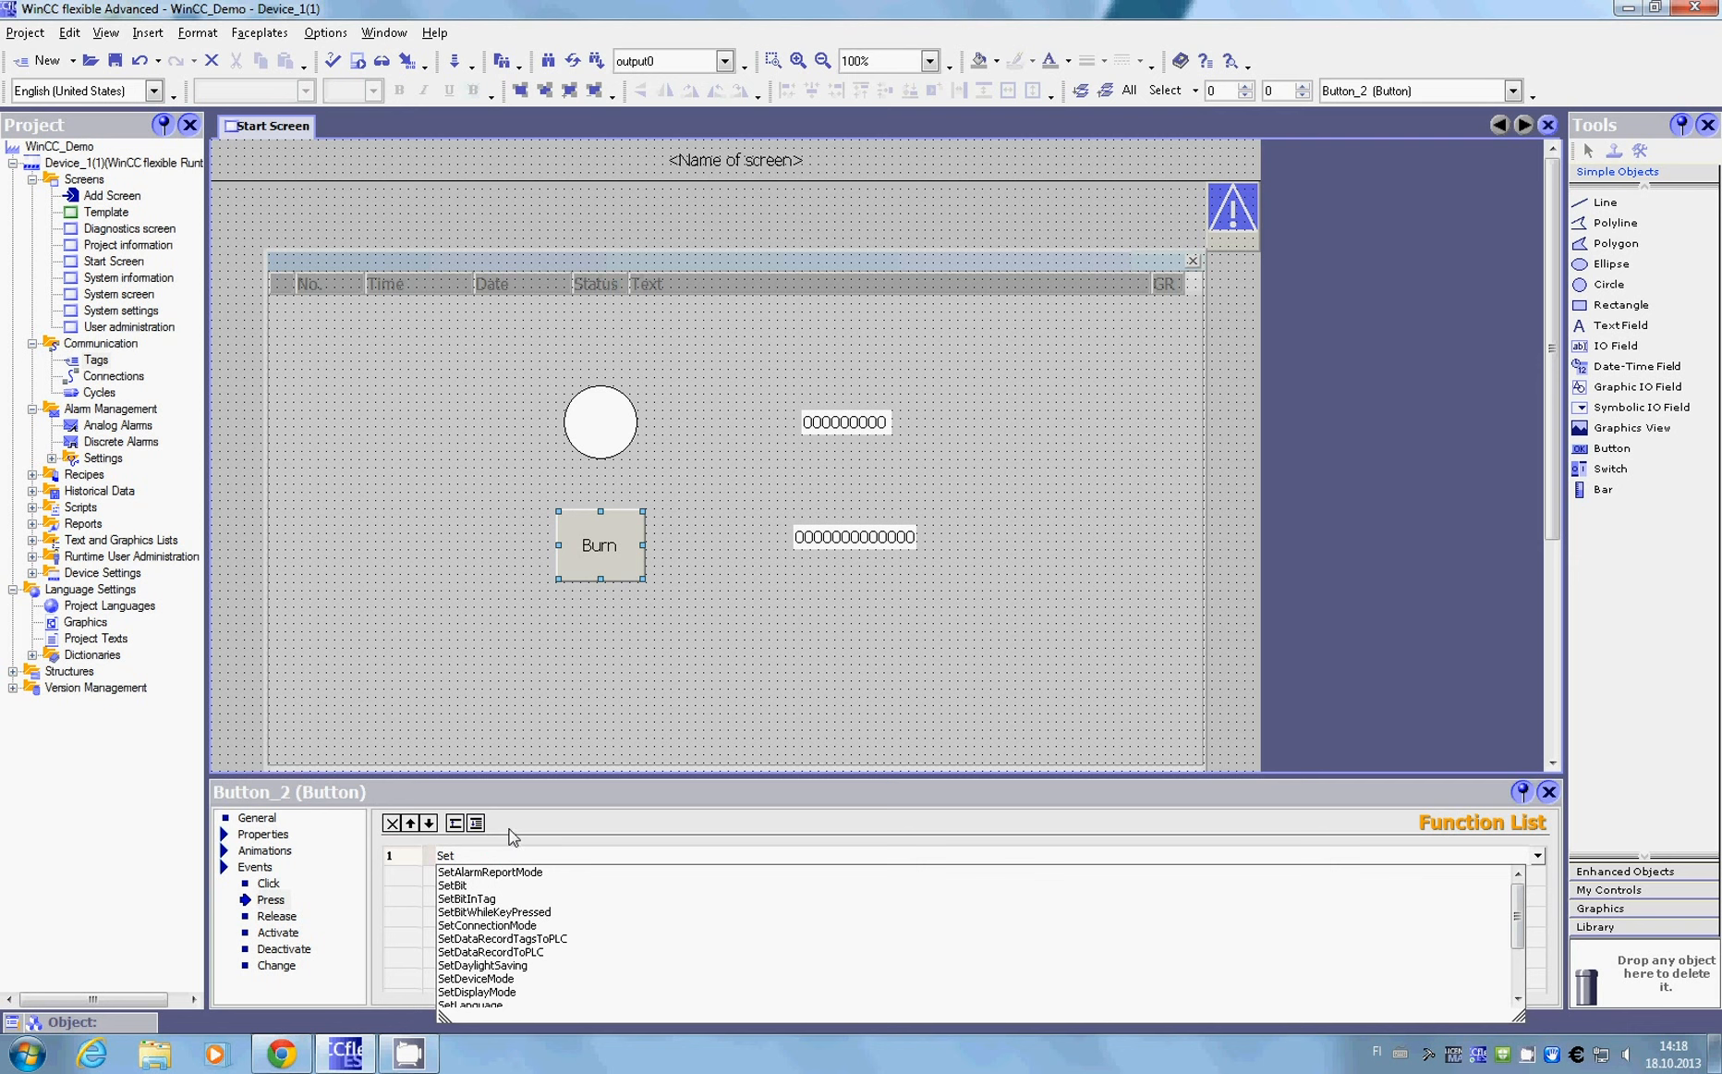
{"action": "left_click", "coordinate": [481, 885]}
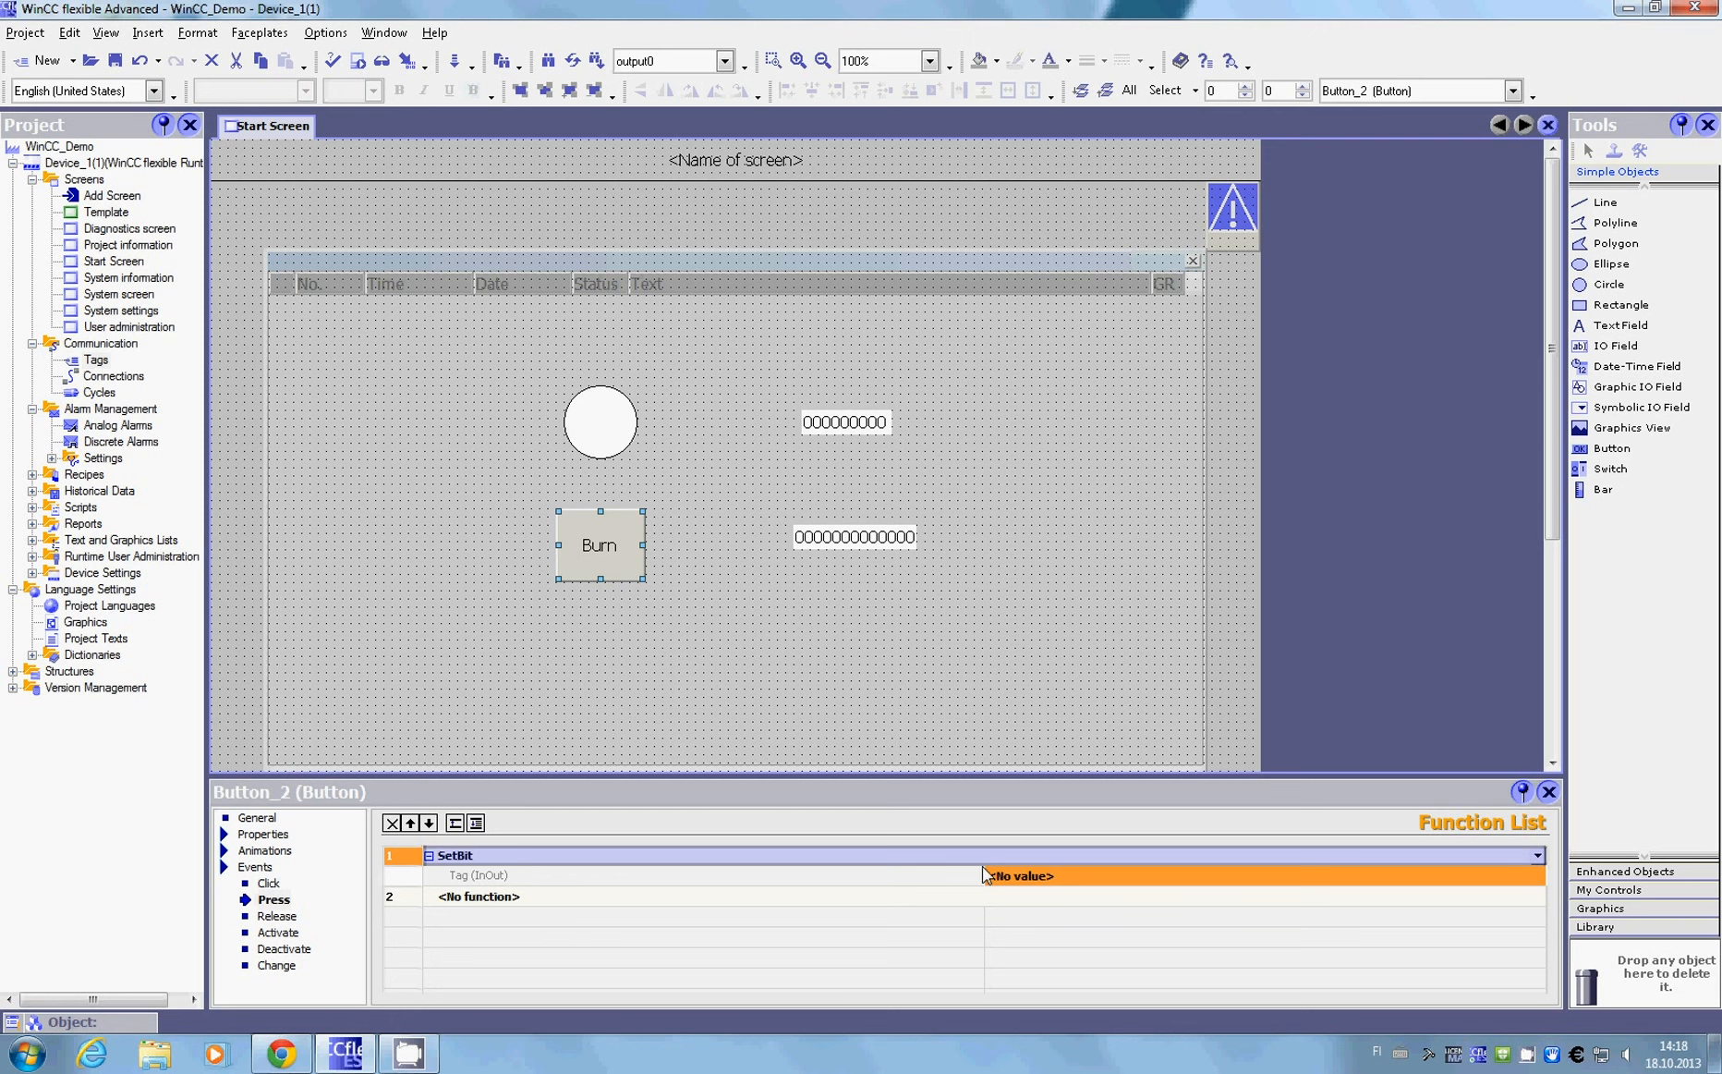
Step: Set Input0 as the tag of the Burn button's SetBit function
{"action": "left_click", "coordinate": [1184, 869]}
{"action": "left_click", "coordinate": [1206, 872]}
{"action": "left_click_drag", "start_coordinate": [1207, 872], "coordinate": [981, 877]}
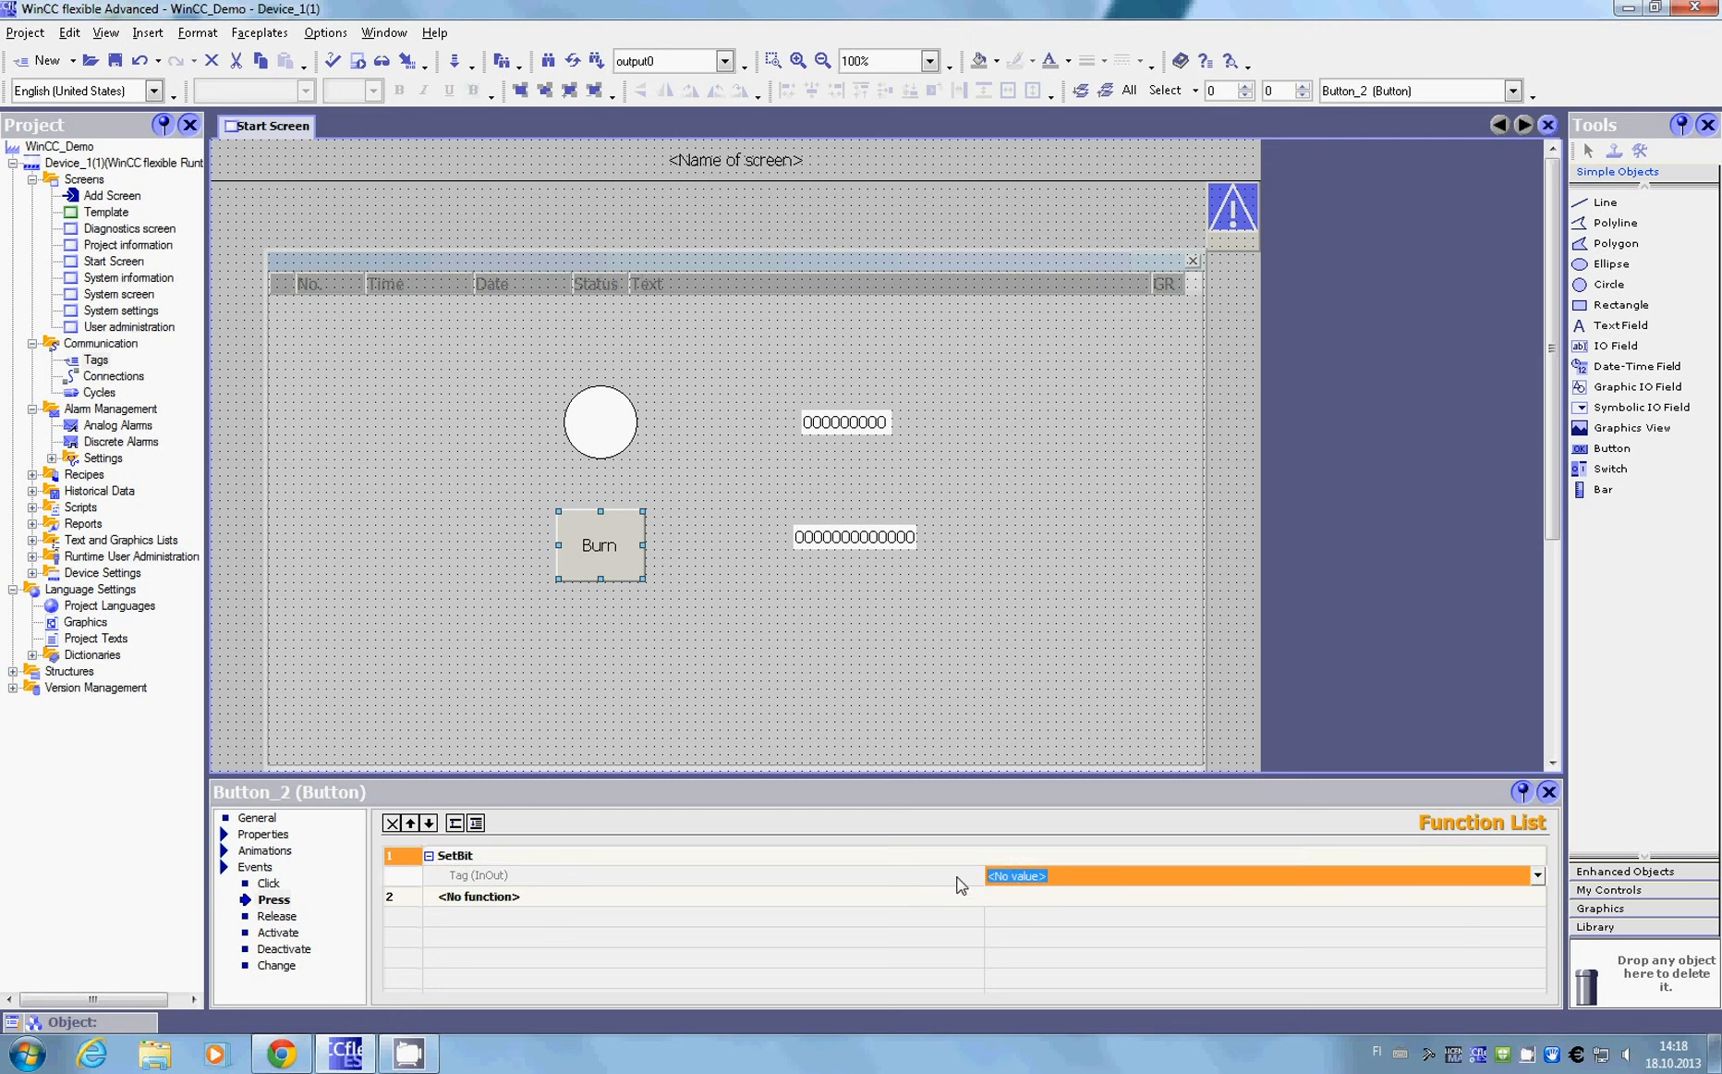
{"action": "type", "text": "Input0"}
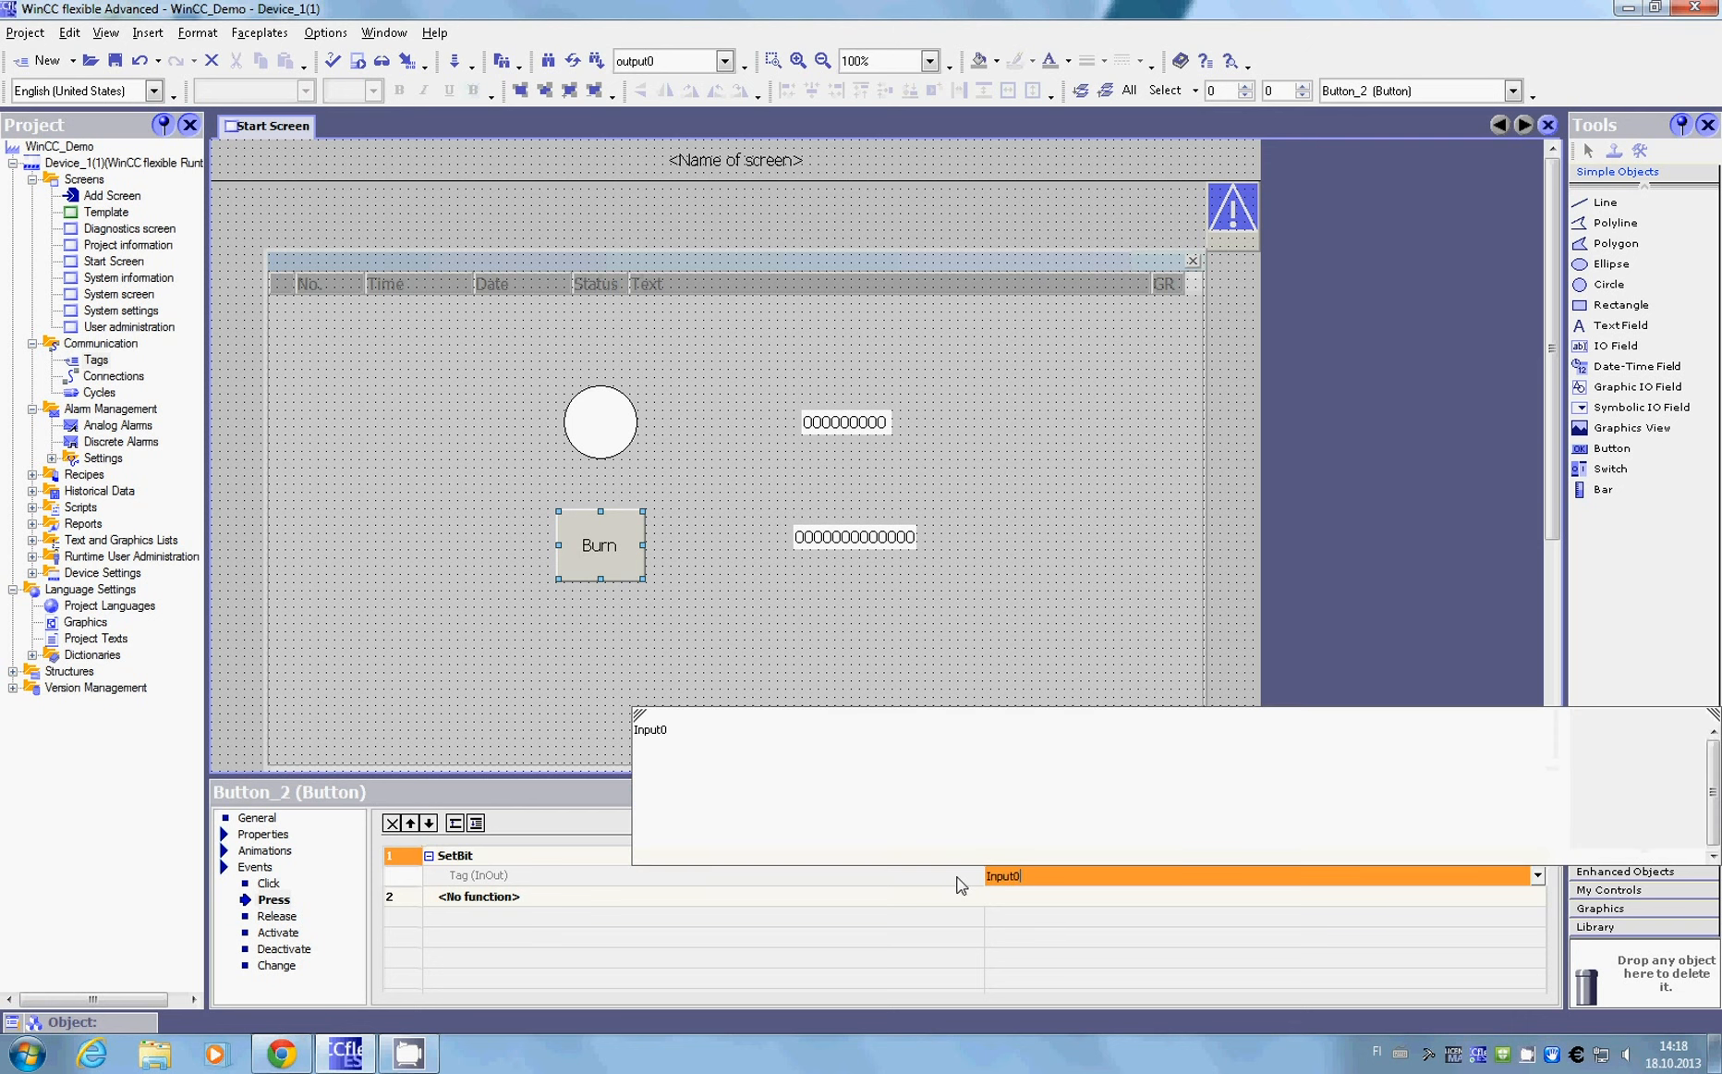
{"action": "left_click", "coordinate": [678, 730]}
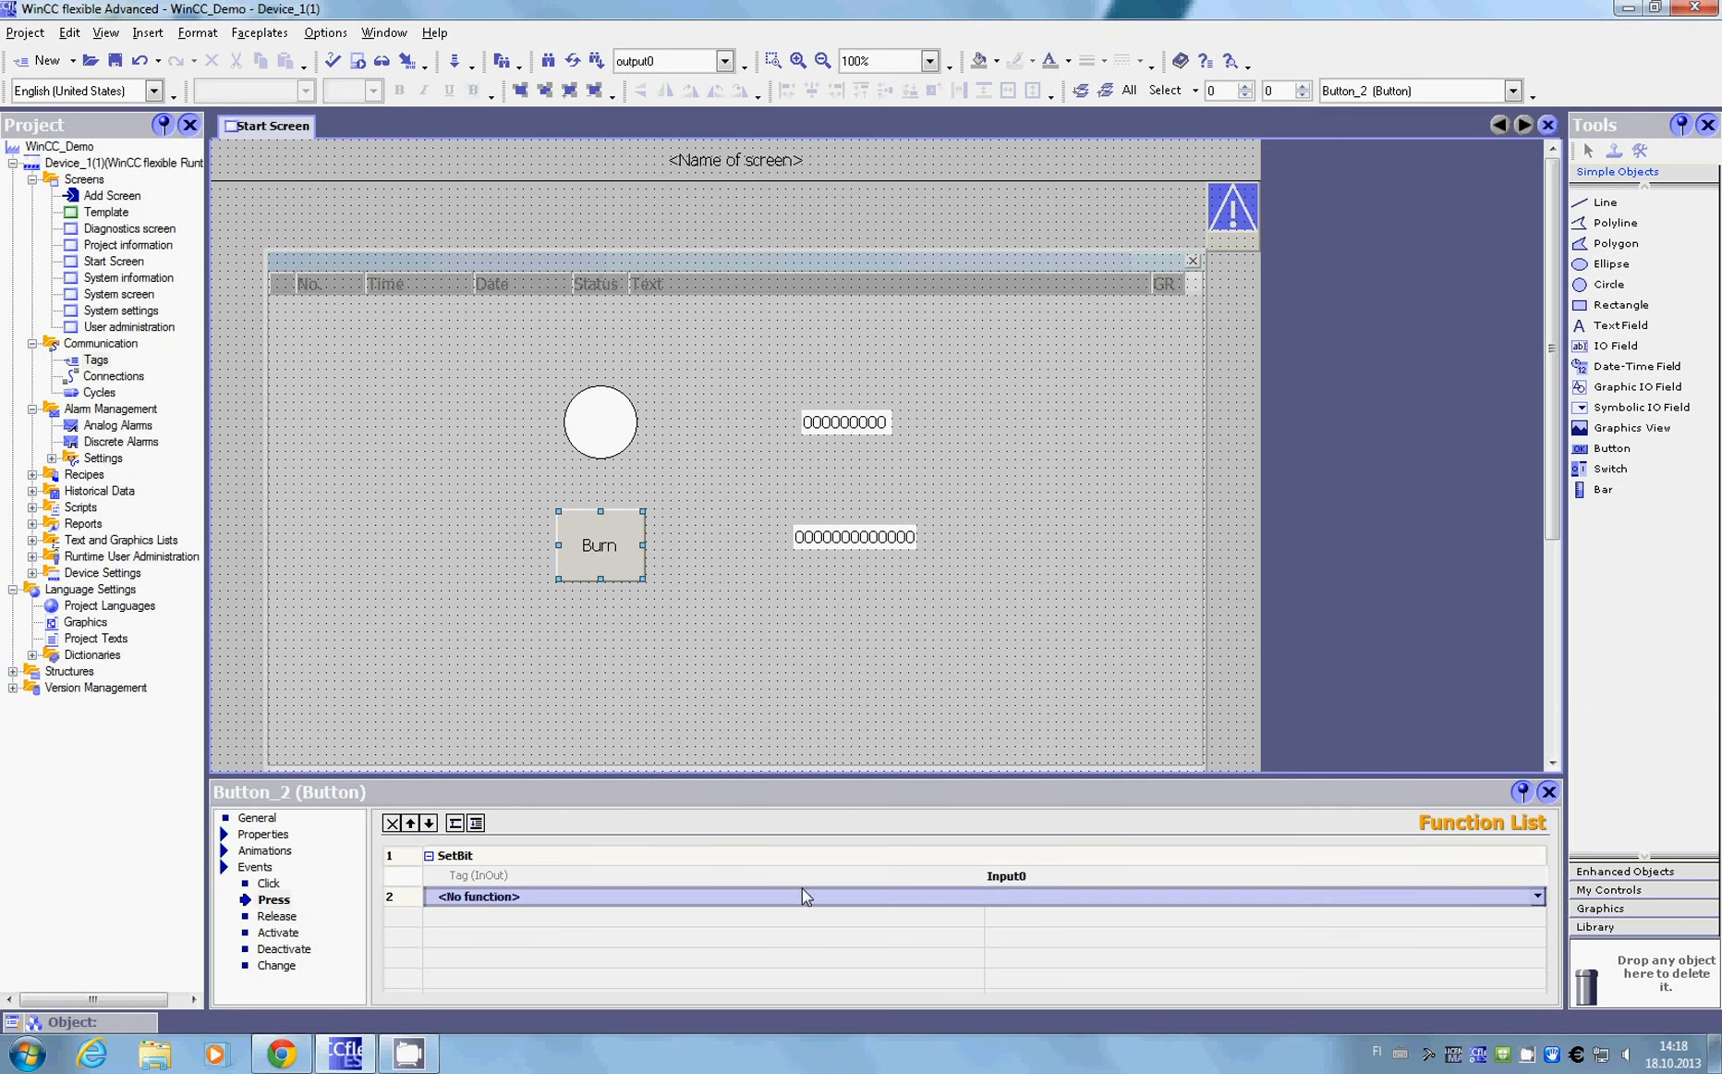
Step: Set both the border color and the fill color of the circle above the Burn button to dark teal
{"action": "left_click", "coordinate": [601, 423]}
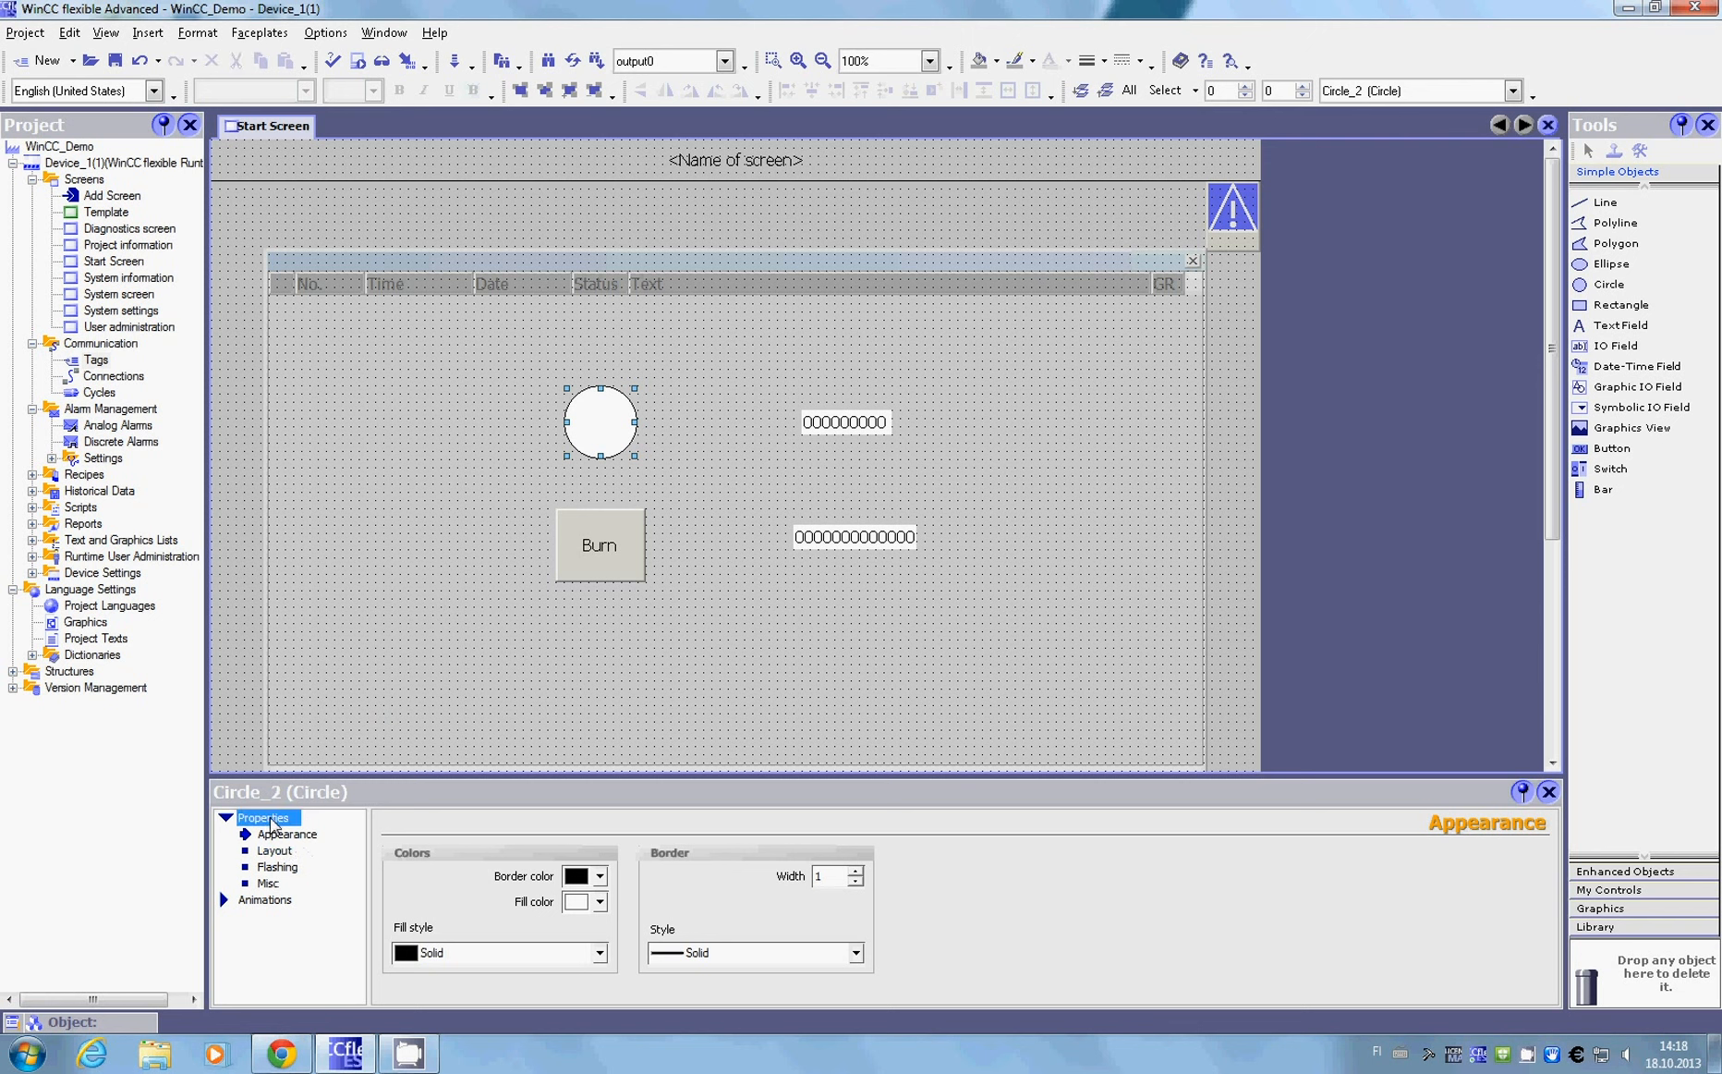
{"action": "left_click", "coordinate": [600, 903]}
{"action": "left_click", "coordinate": [599, 903]}
{"action": "left_click", "coordinate": [599, 876]}
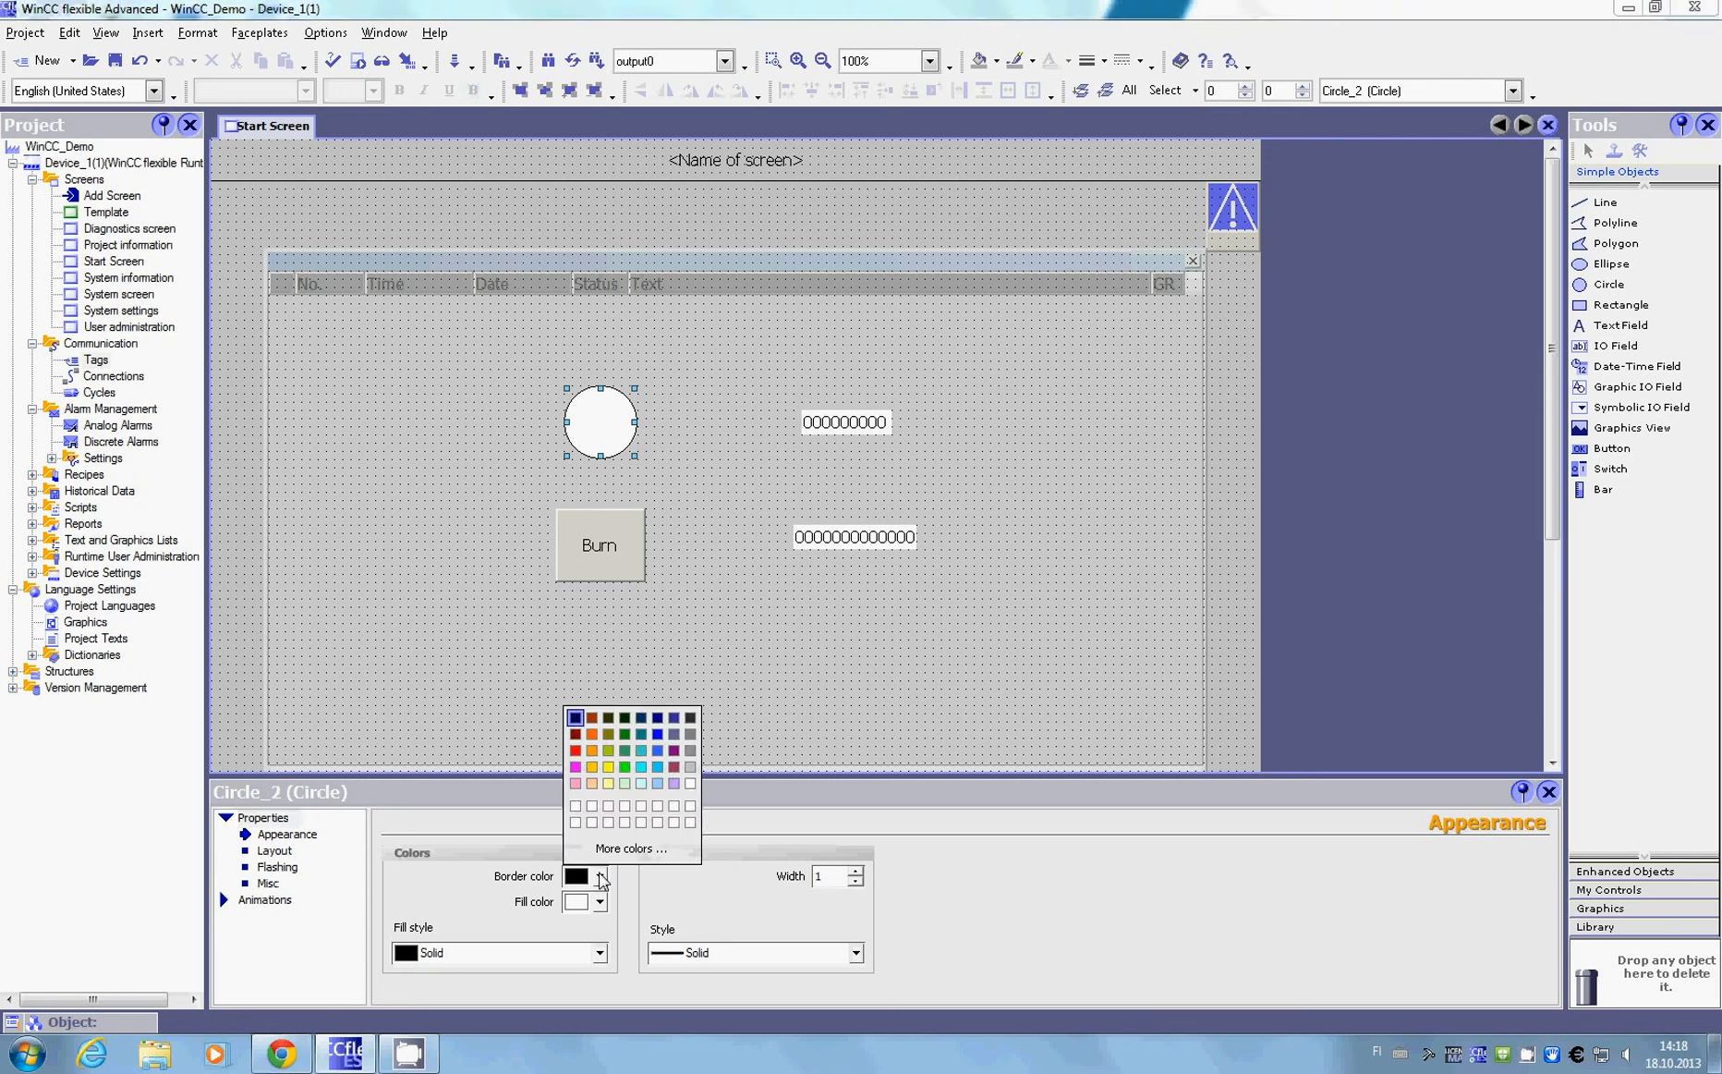
{"action": "left_click", "coordinate": [641, 733]}
{"action": "left_click", "coordinate": [599, 903]}
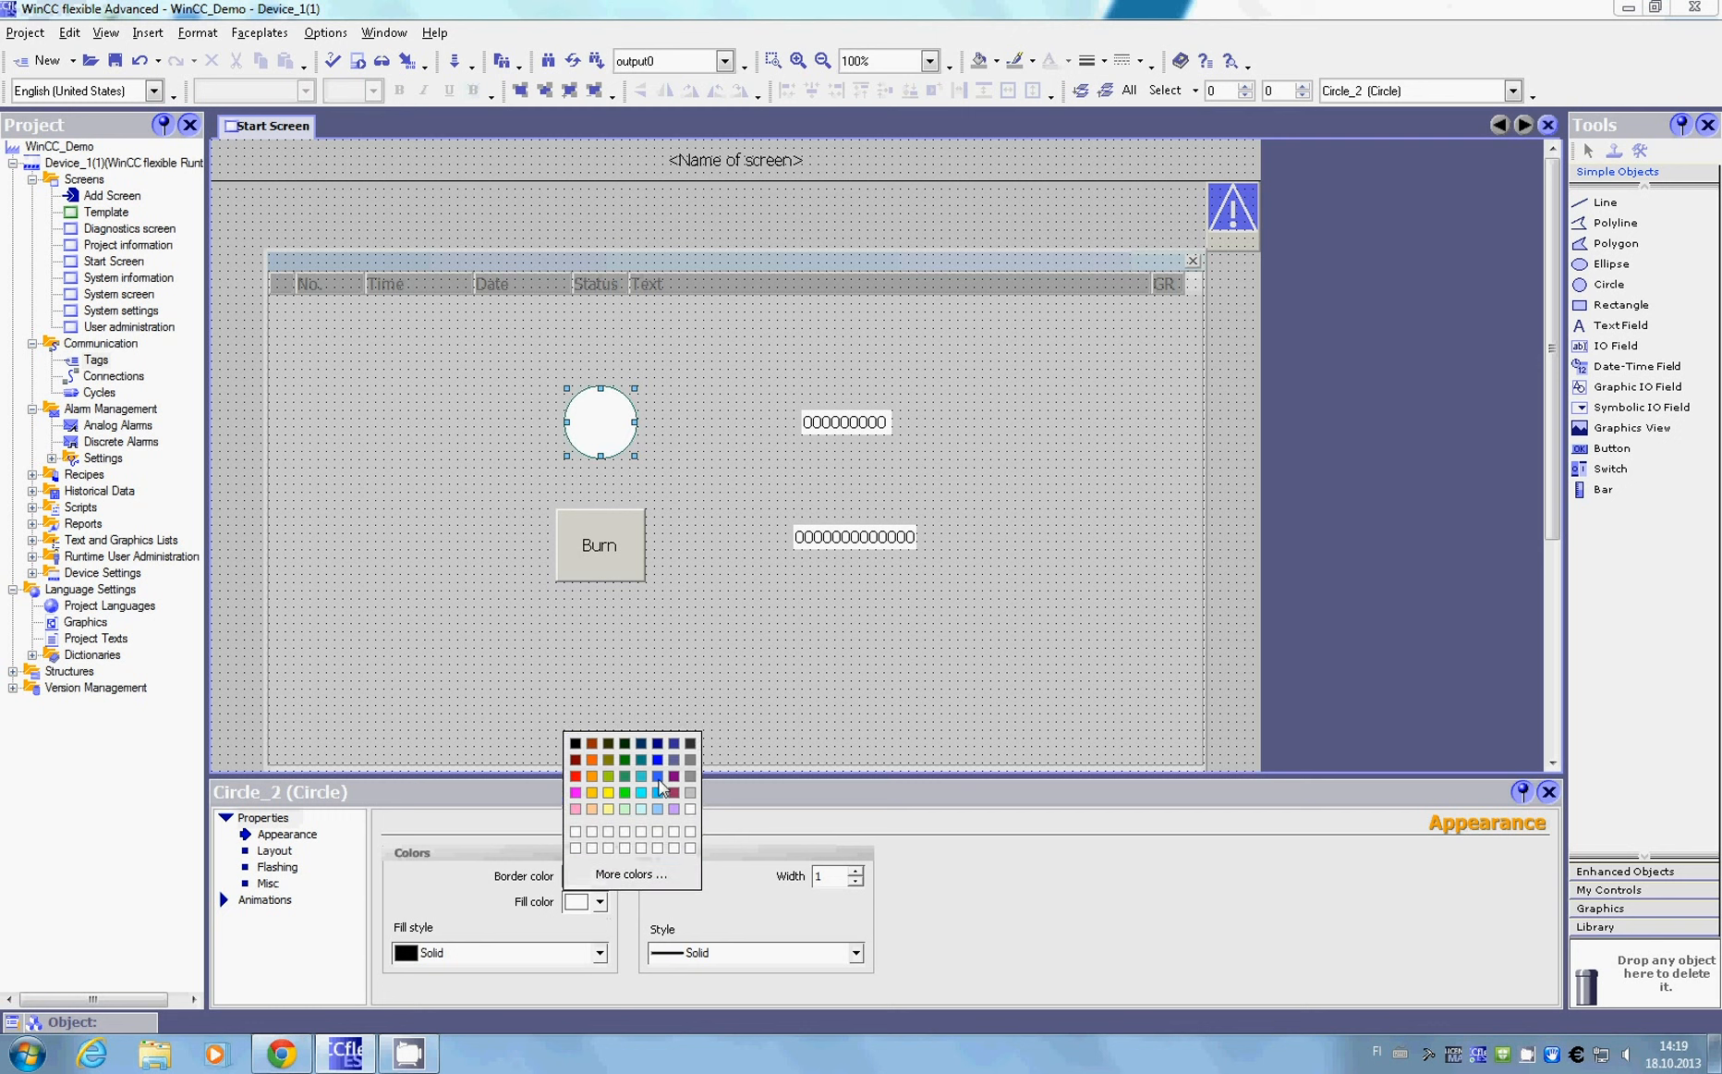
{"action": "left_click", "coordinate": [643, 768]}
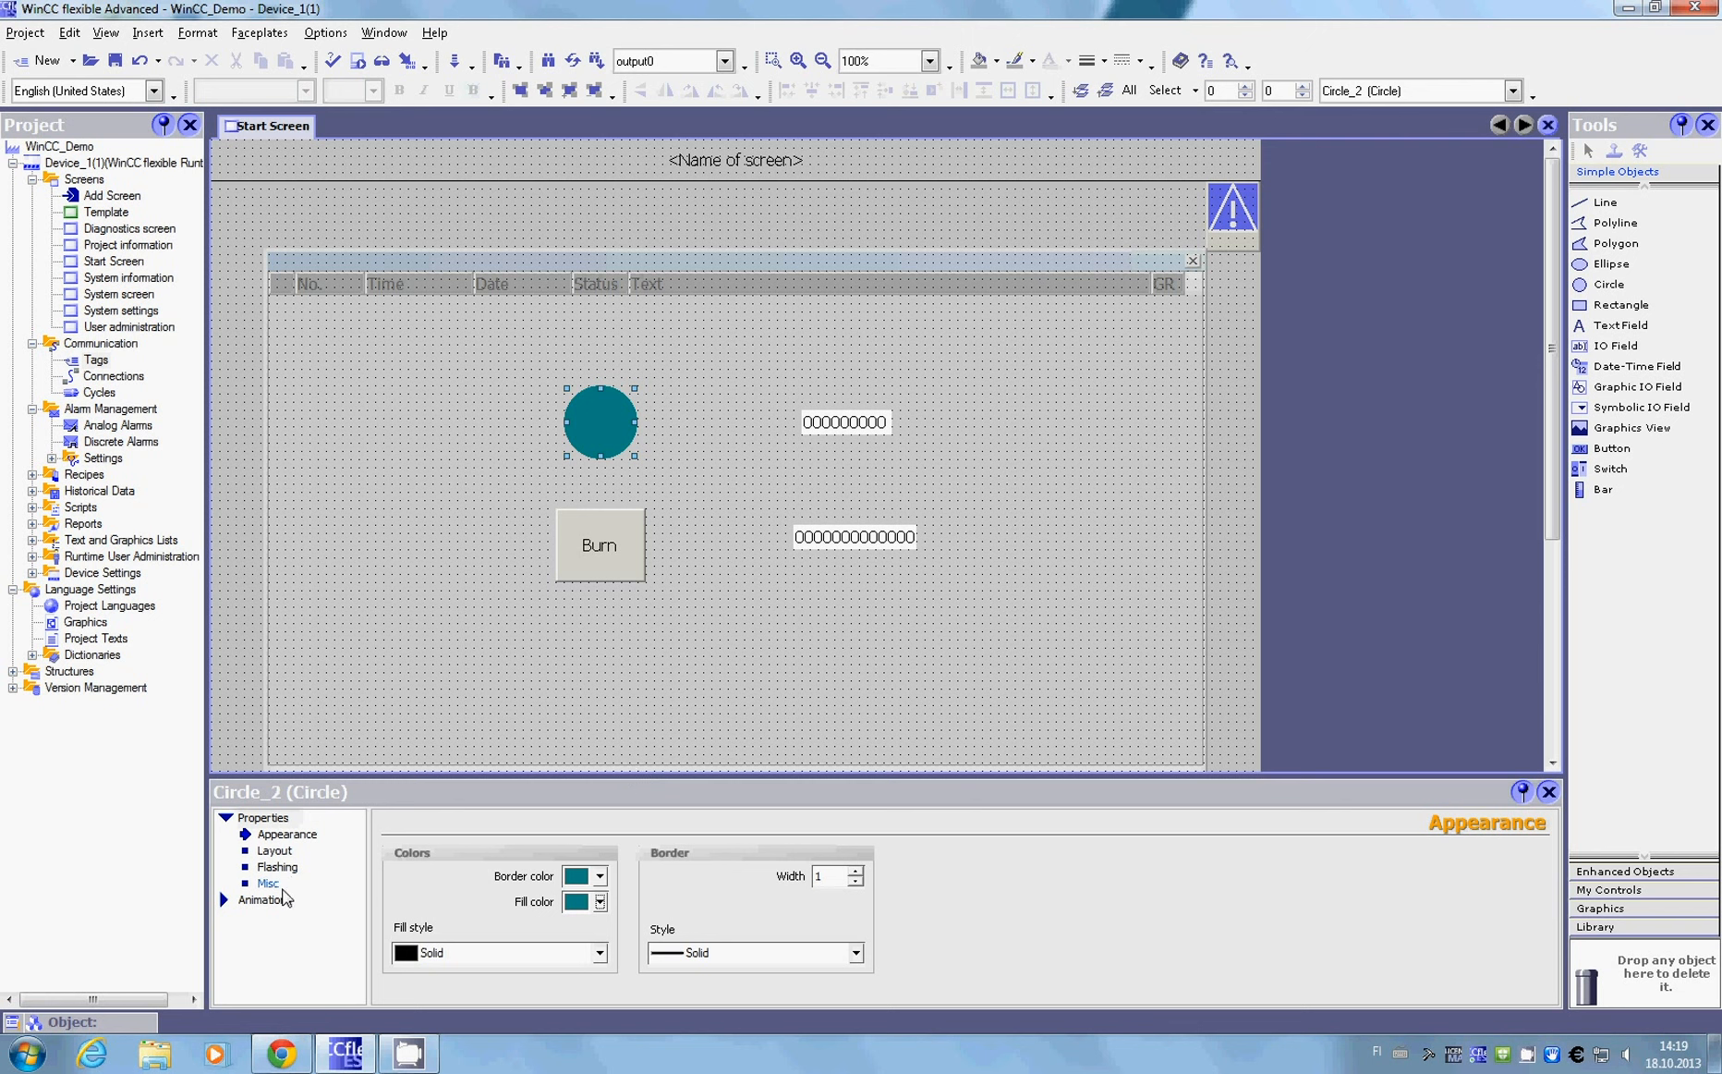
Step: Enable the appearance animation of the circle above the Burn button, with type Bit and the tag "light"
{"action": "left_click", "coordinate": [275, 903]}
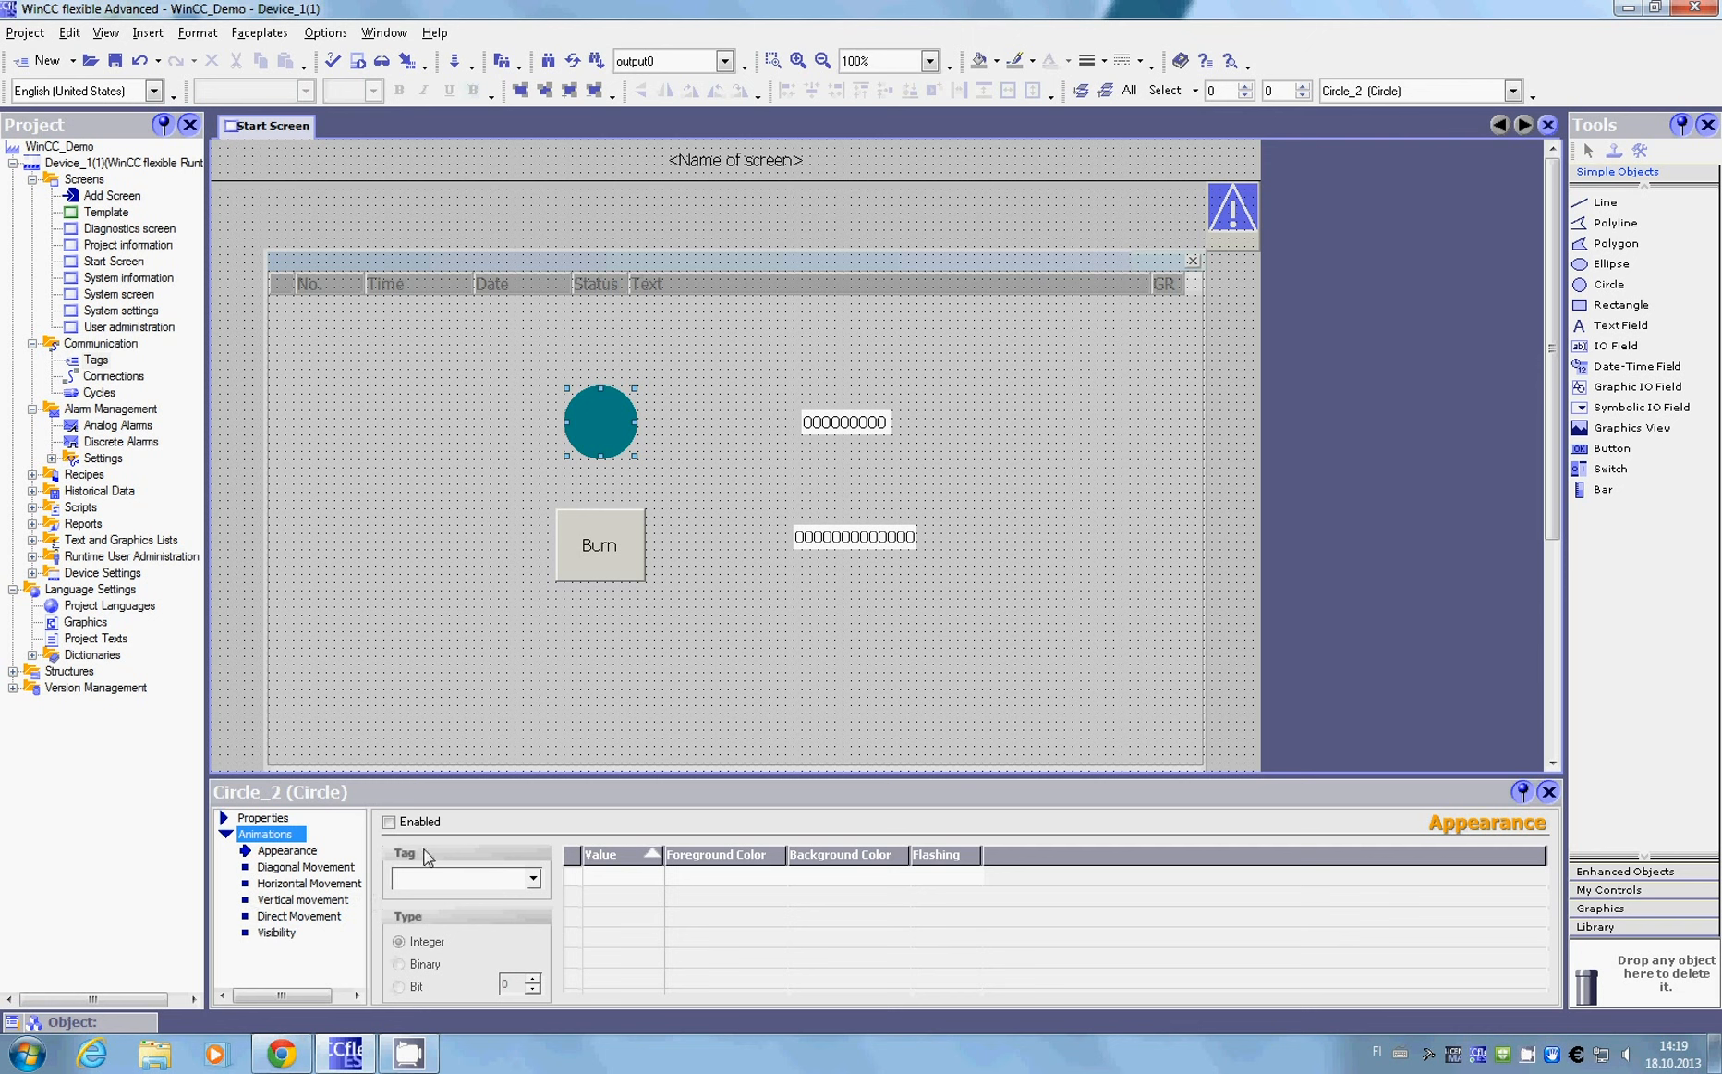
{"action": "left_click", "coordinate": [389, 822]}
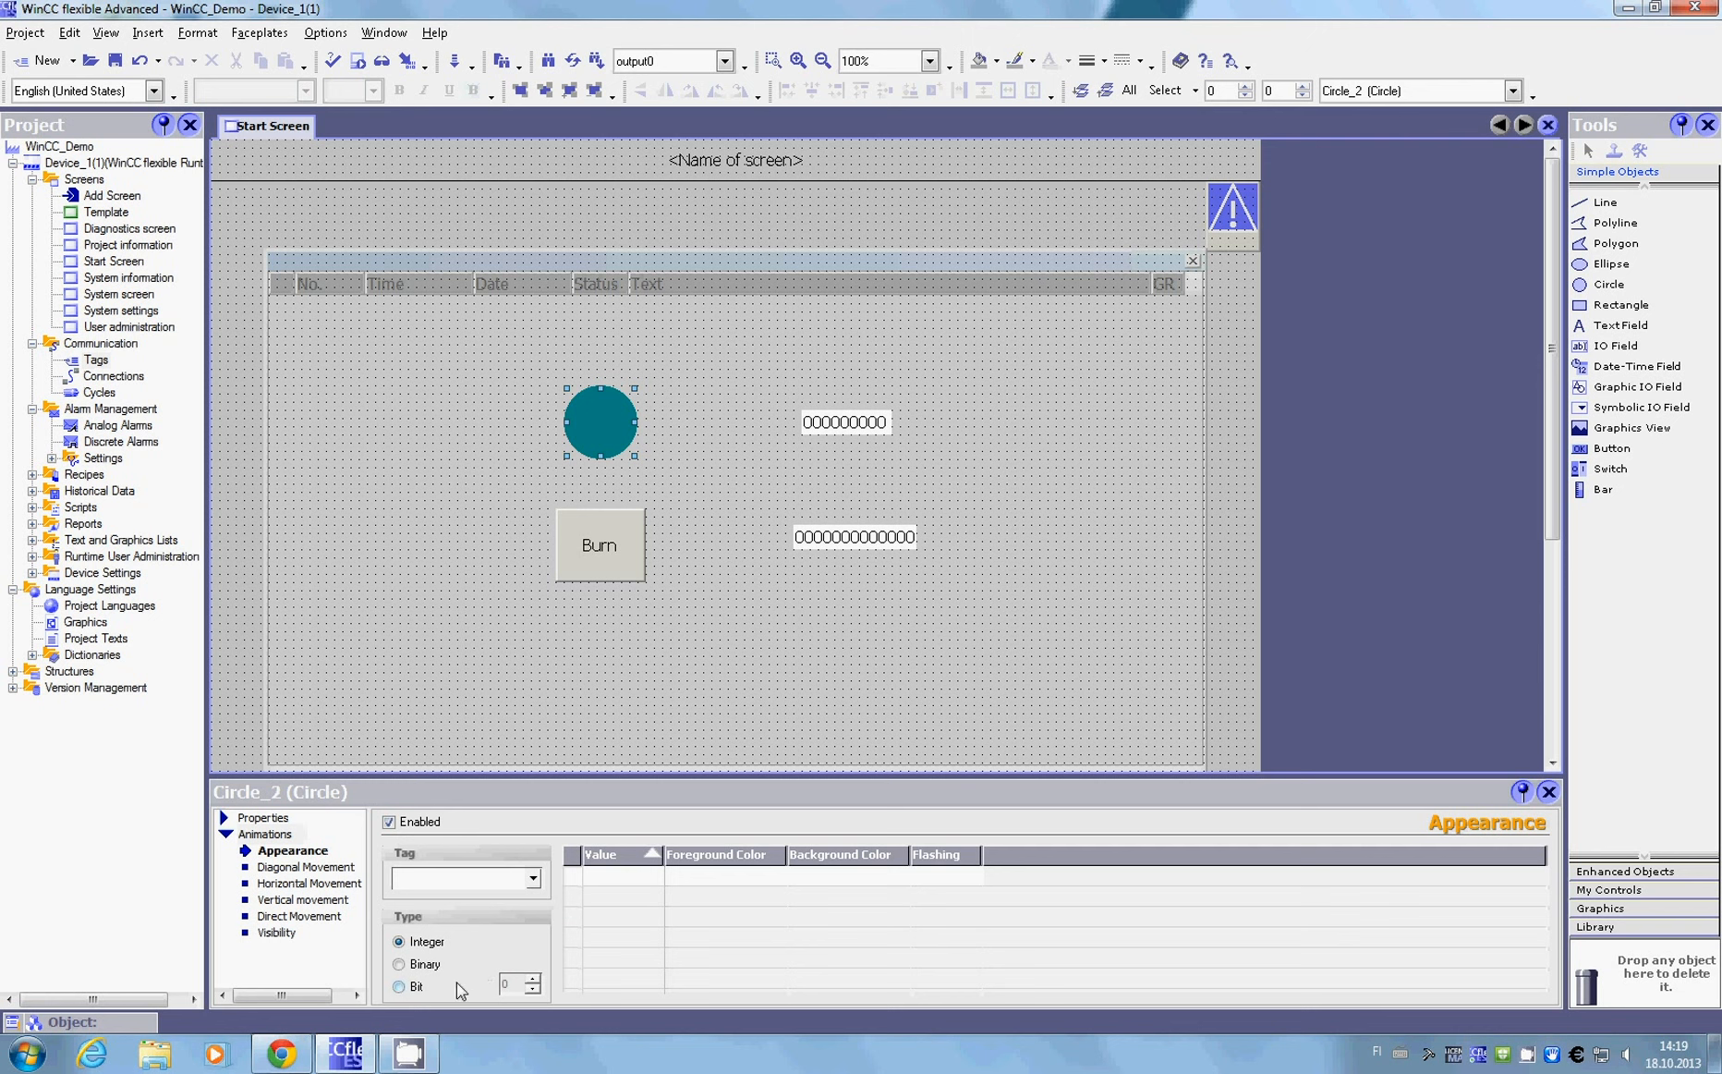
{"action": "left_click", "coordinate": [401, 987]}
{"action": "left_click", "coordinate": [433, 874]}
{"action": "type", "text": "light"}
Step: Add a row with value 1 to the circle's appearance animation and close its properties
{"action": "left_click", "coordinate": [637, 882]}
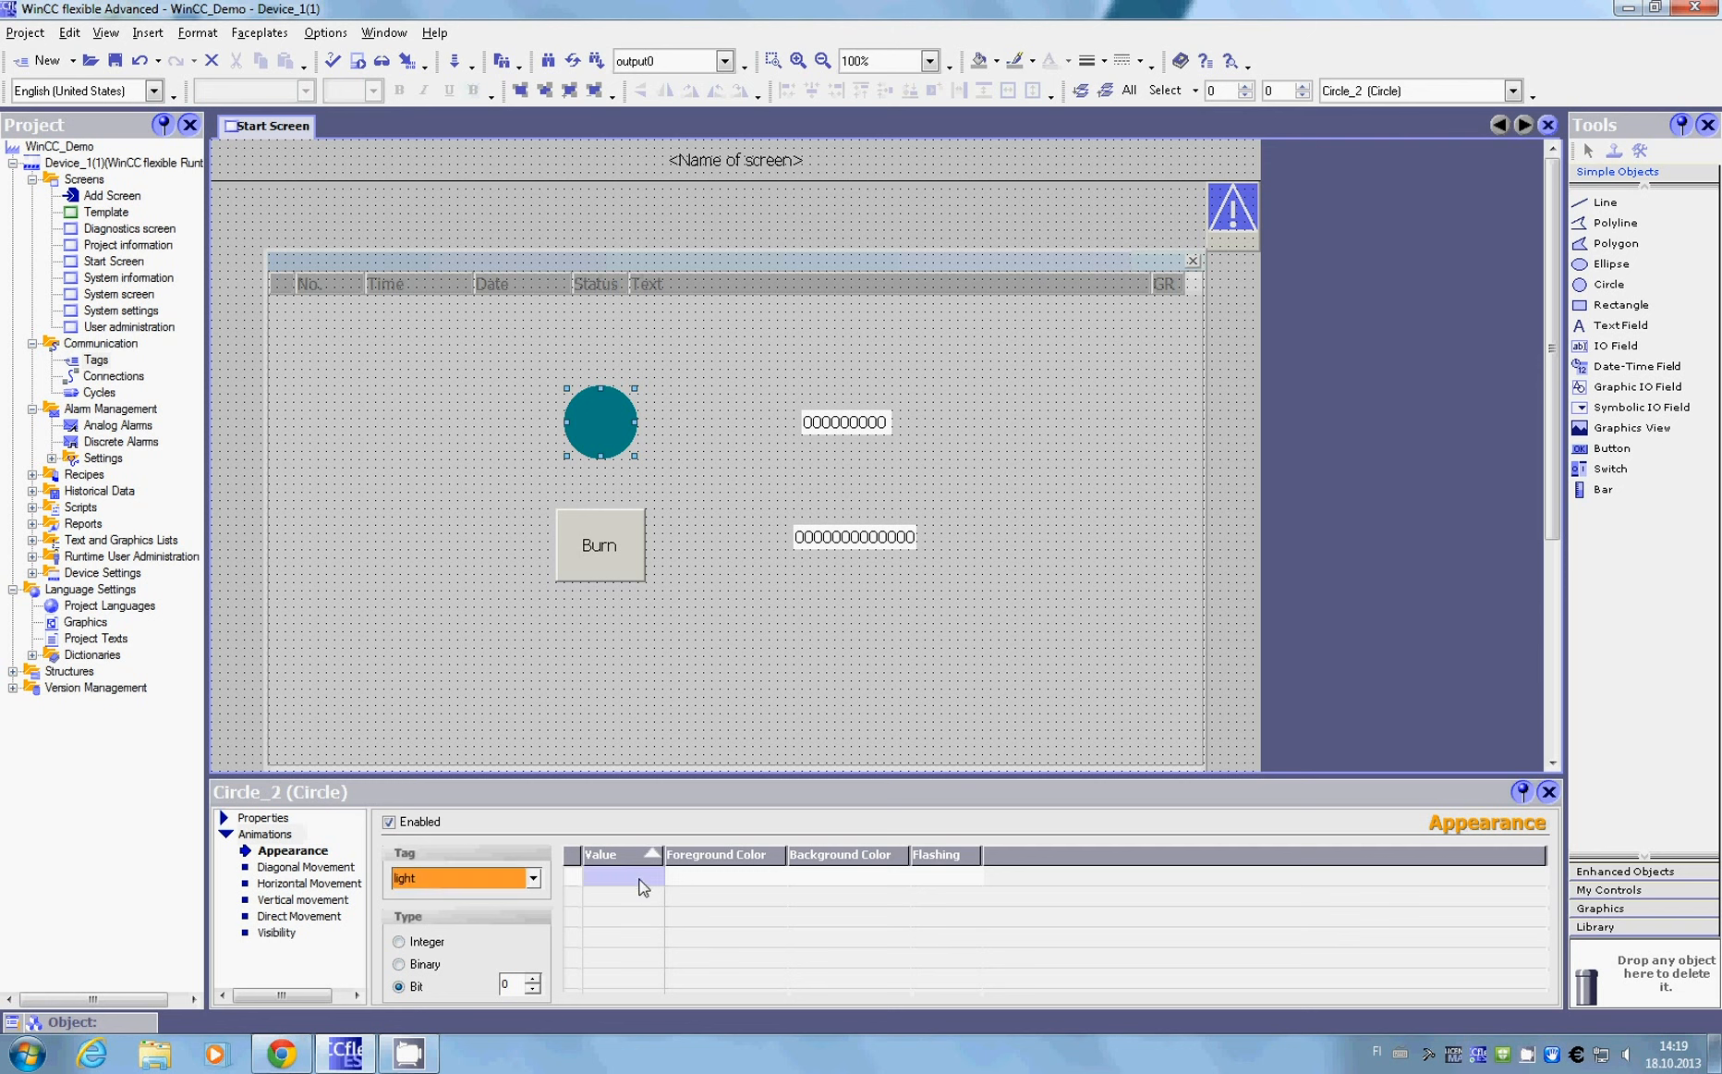
{"action": "double_click", "coordinate": [632, 877]}
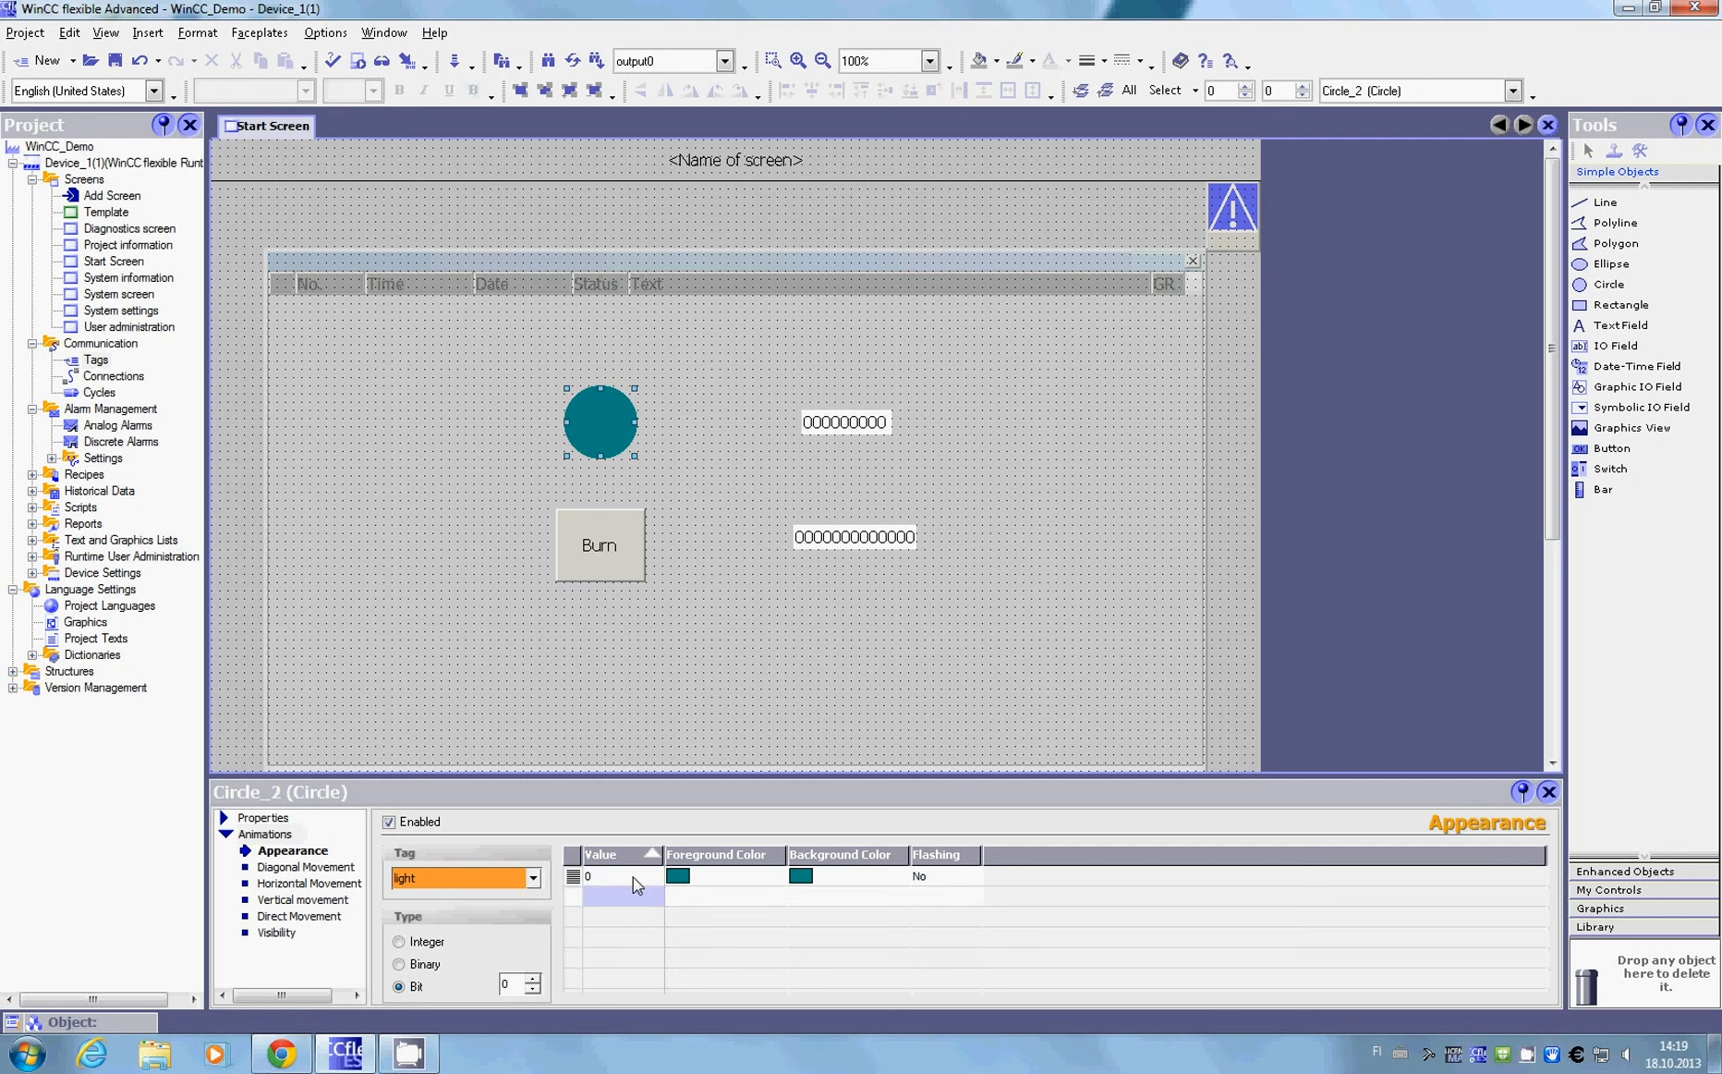
{"action": "left_click", "coordinate": [648, 877]}
{"action": "type", "text": "1"}
{"action": "left_click", "coordinate": [1548, 792]}
{"action": "right_click", "coordinate": [1524, 1056]}
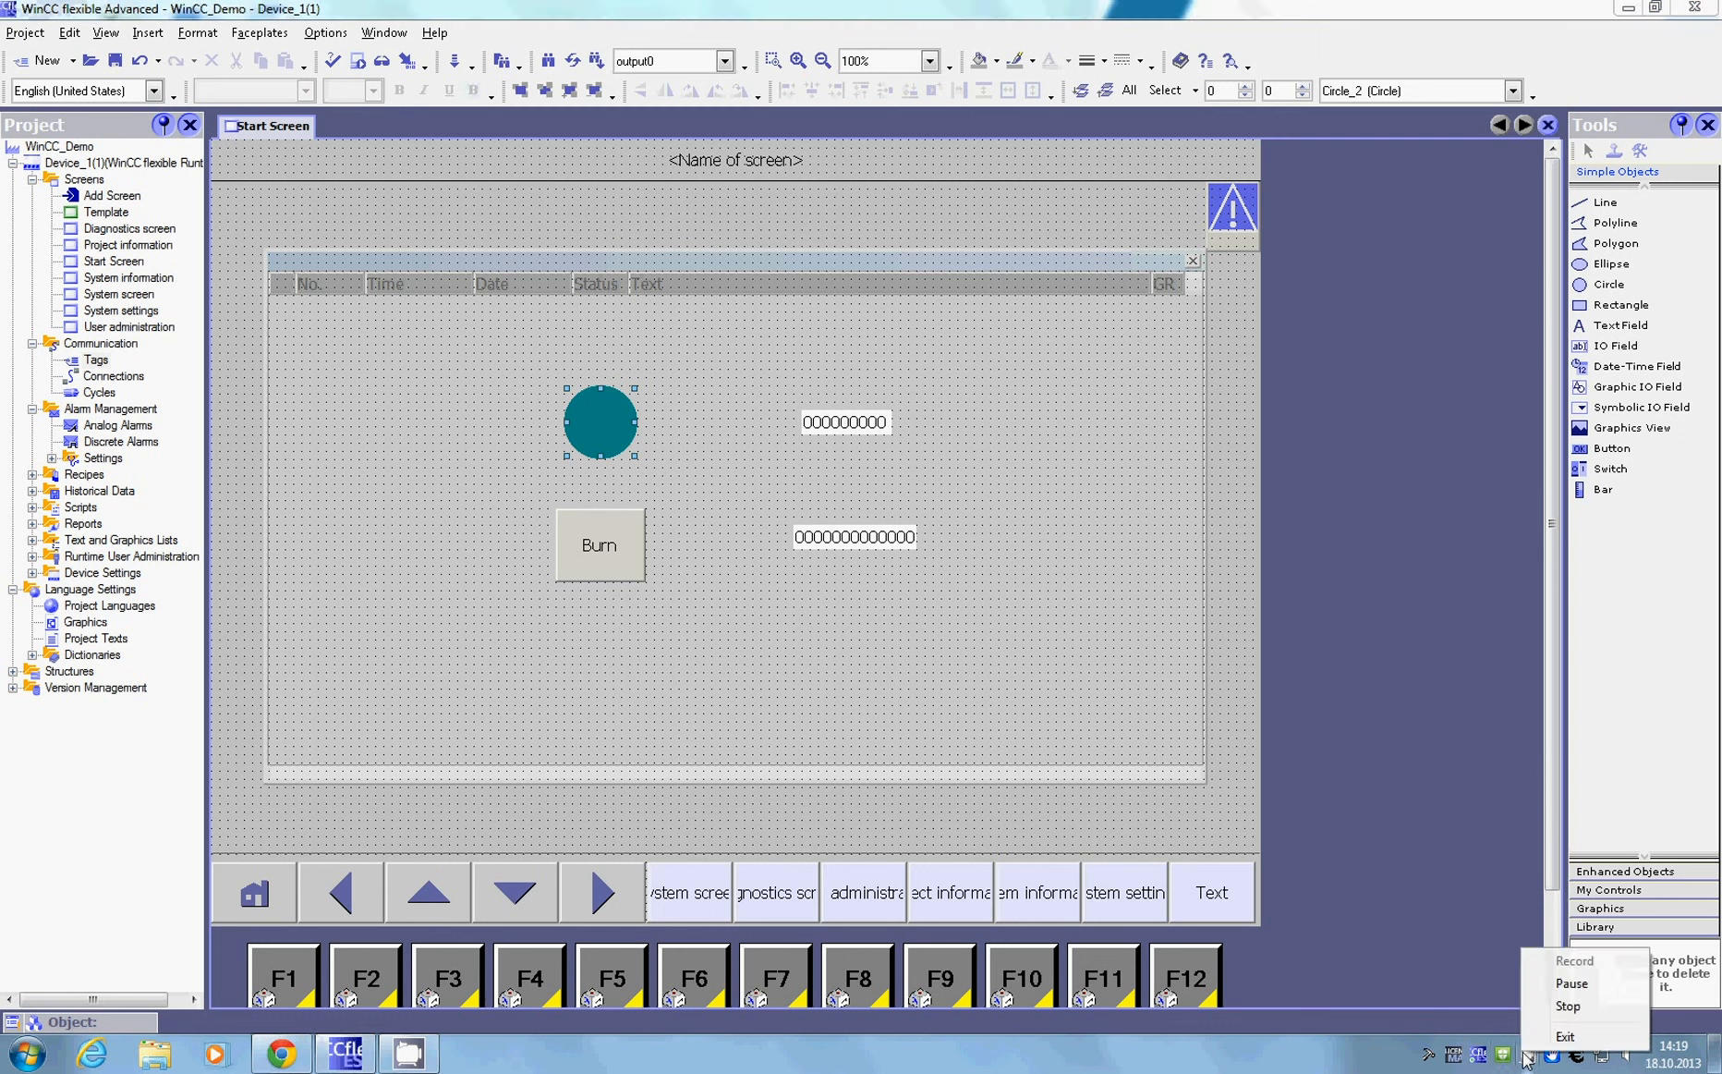